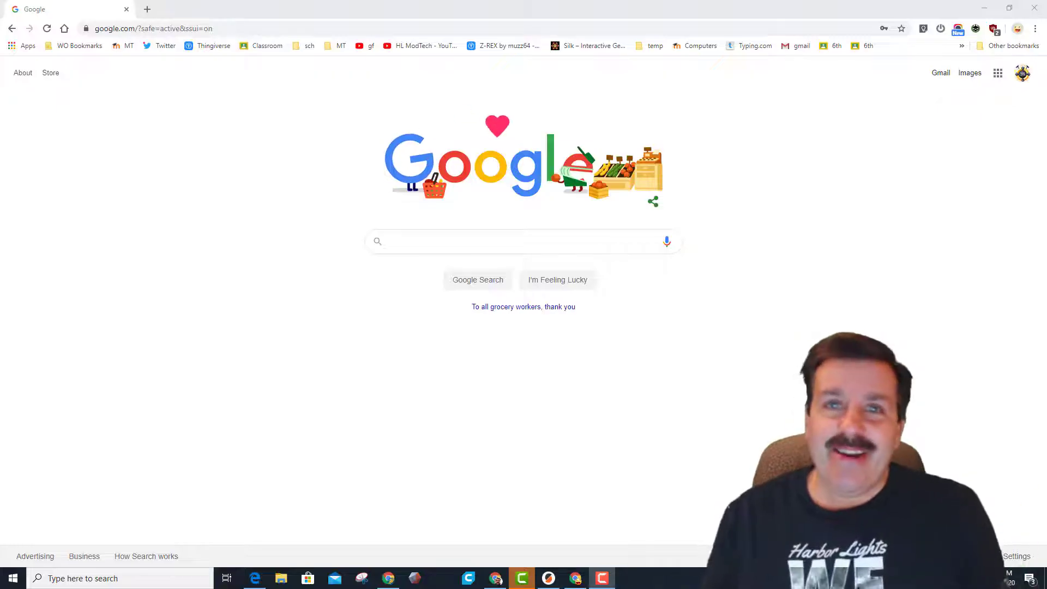
Open Google Docs from the Google home page and create a new blank document
click(998, 73)
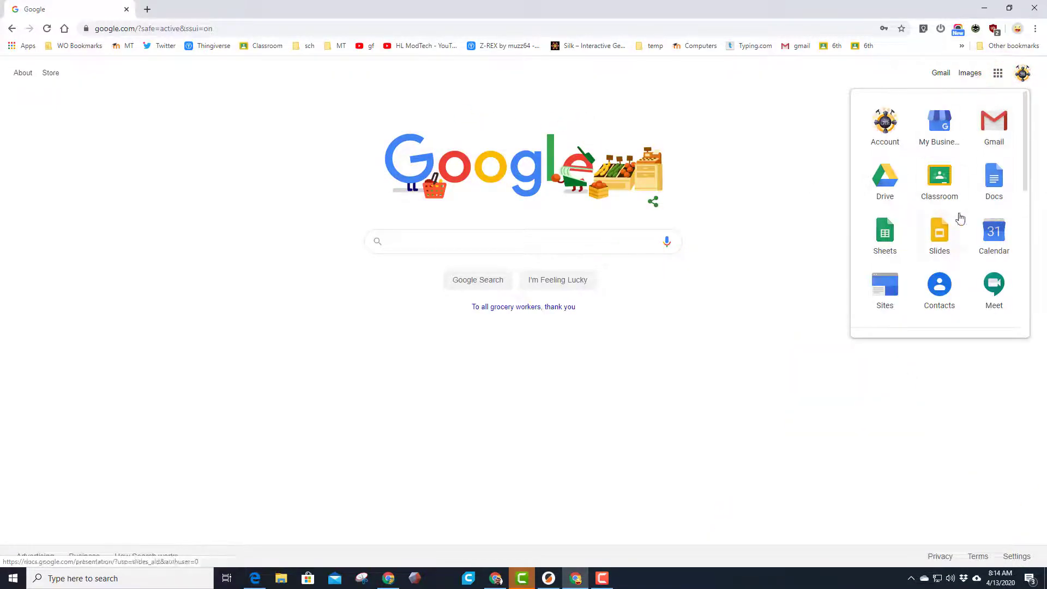
click(994, 180)
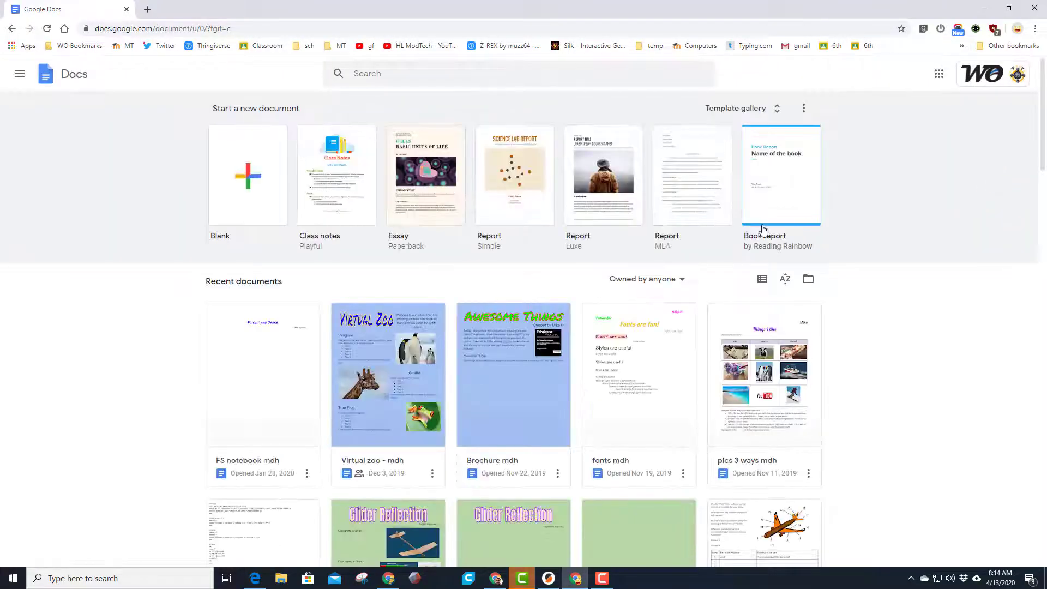
click(251, 181)
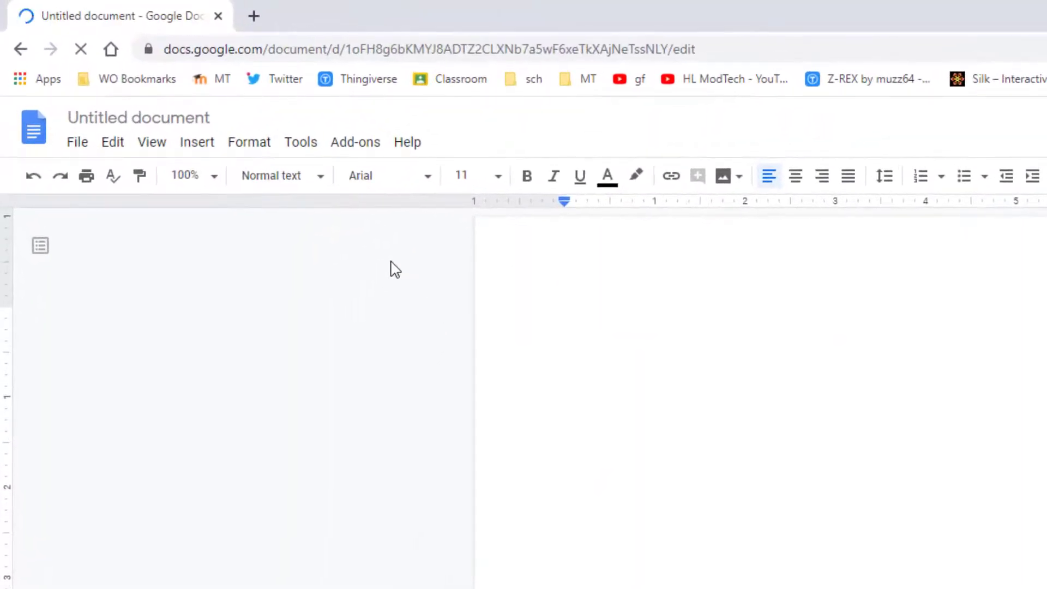
Rename the untitled document as "All about Me mdh"
click(145, 115)
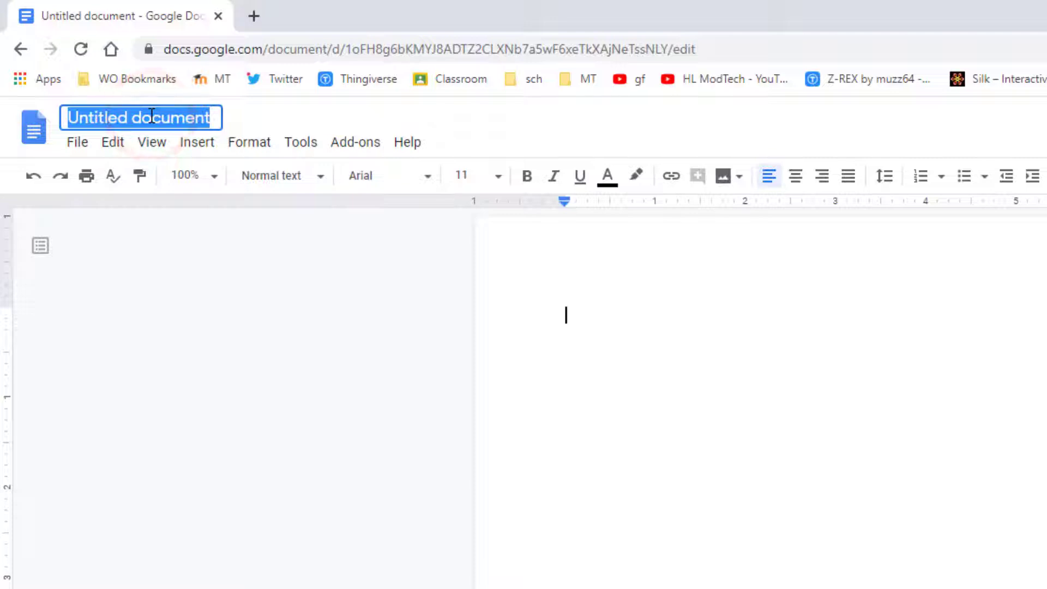
text(All about Me )
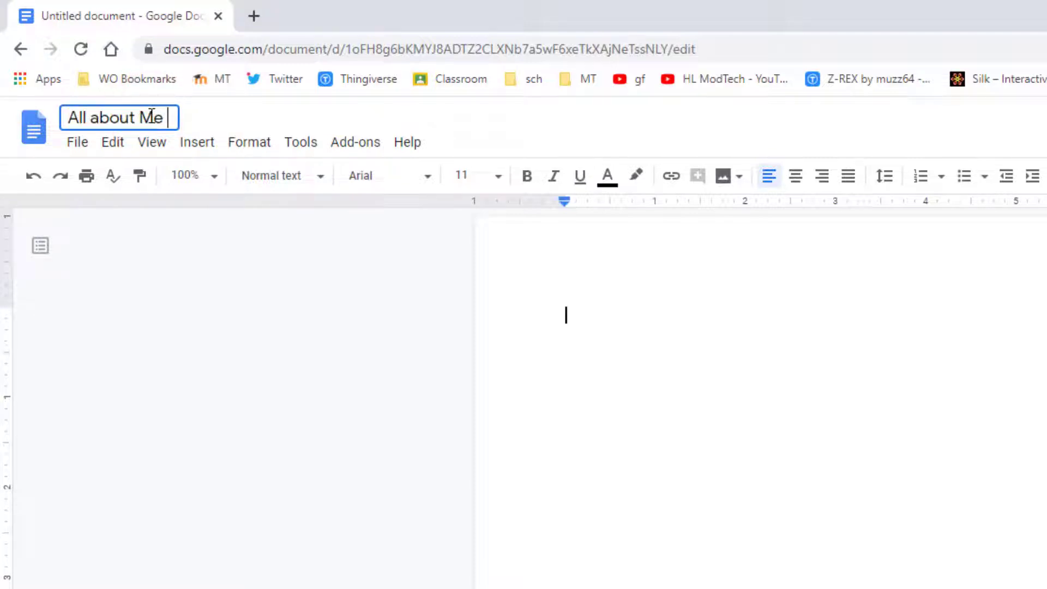
text(md)
key(BackSpace)
text(mdh)
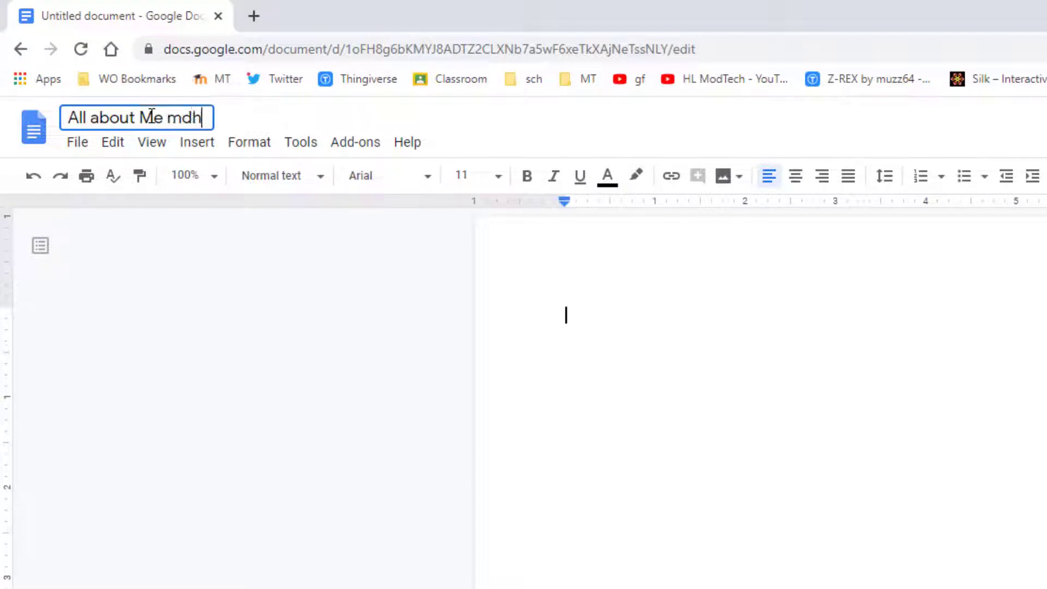
Enter a title line reading "All About" followed by the author's full name, and center it
click(631, 414)
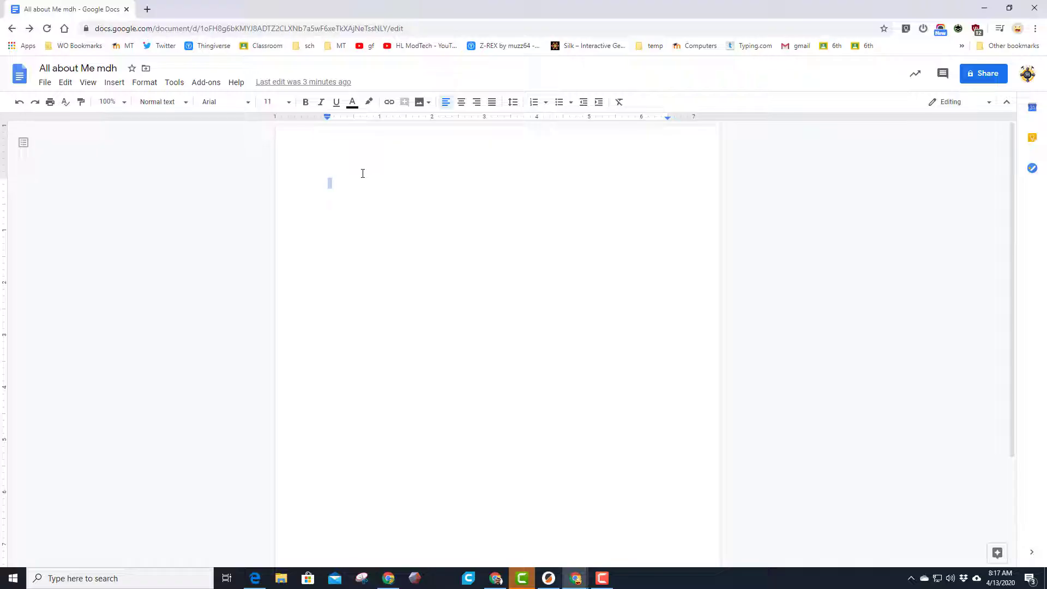
text(All a)
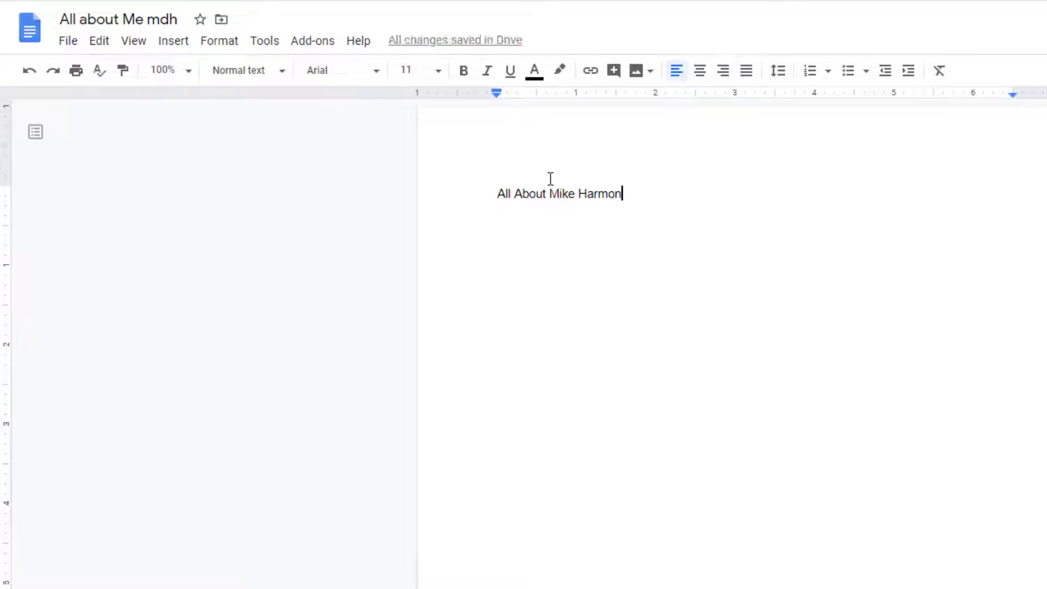
drag(494, 195, 704, 199)
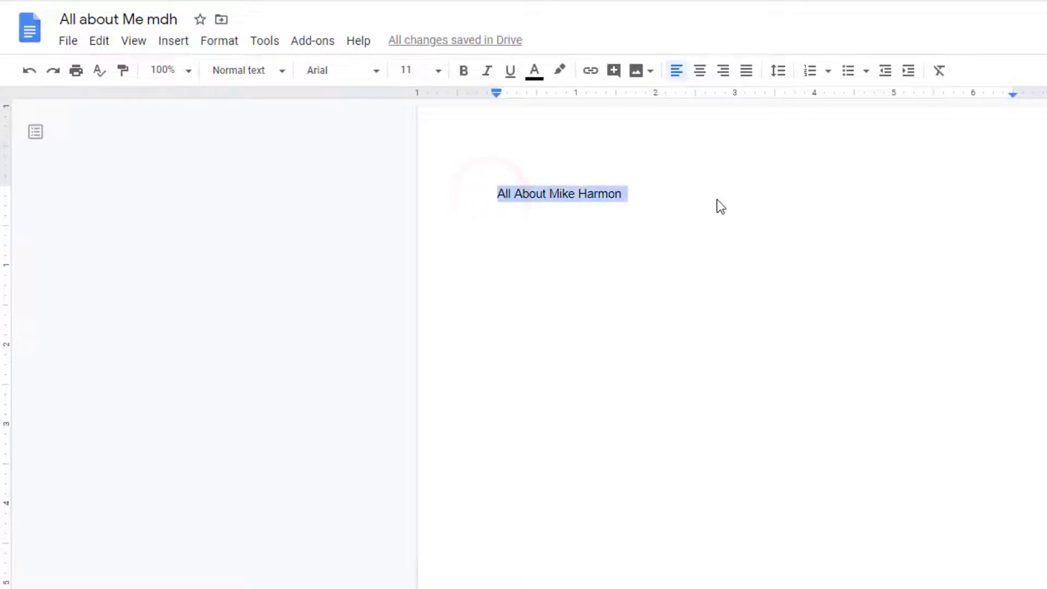
click(703, 76)
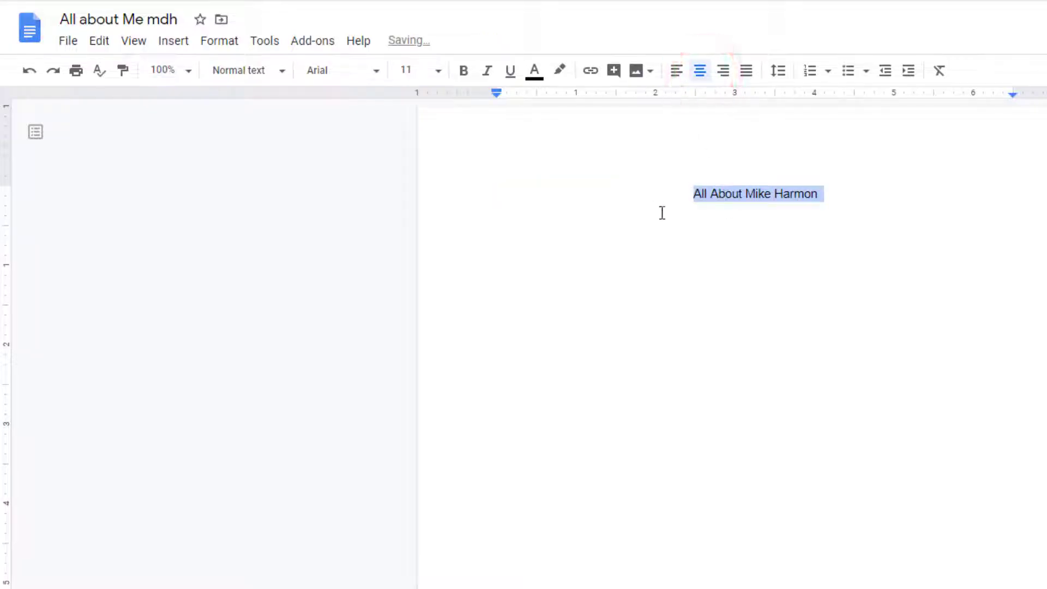
Set the title's font size to 30
click(438, 71)
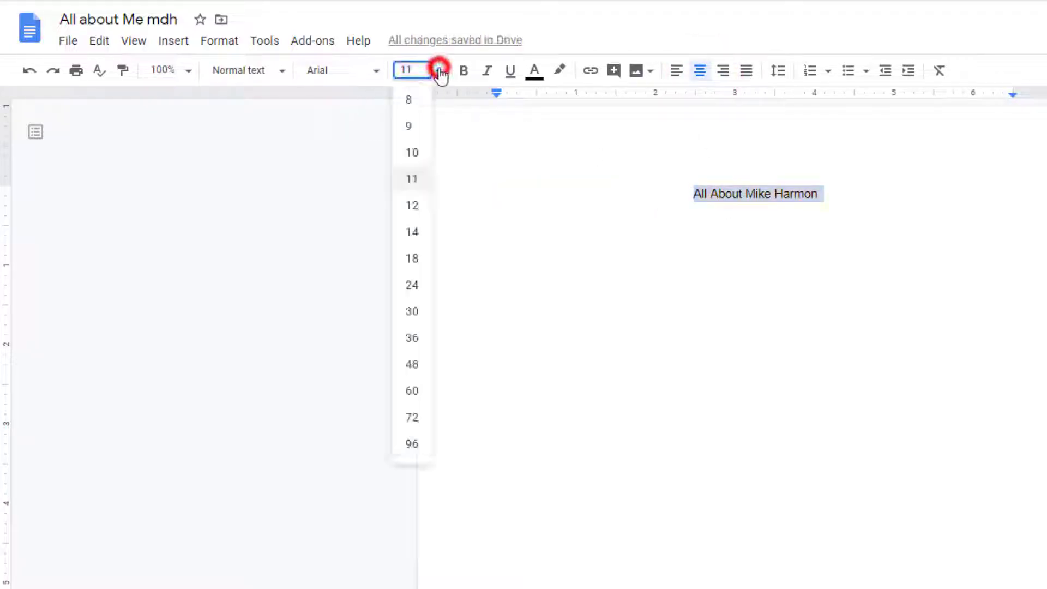
click(415, 285)
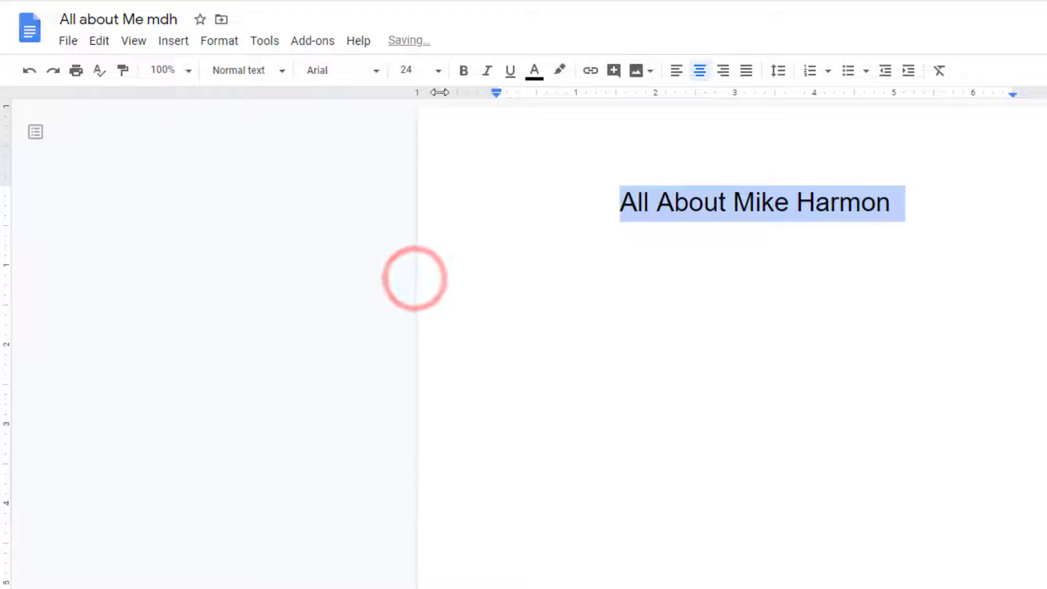
click(439, 70)
click(411, 314)
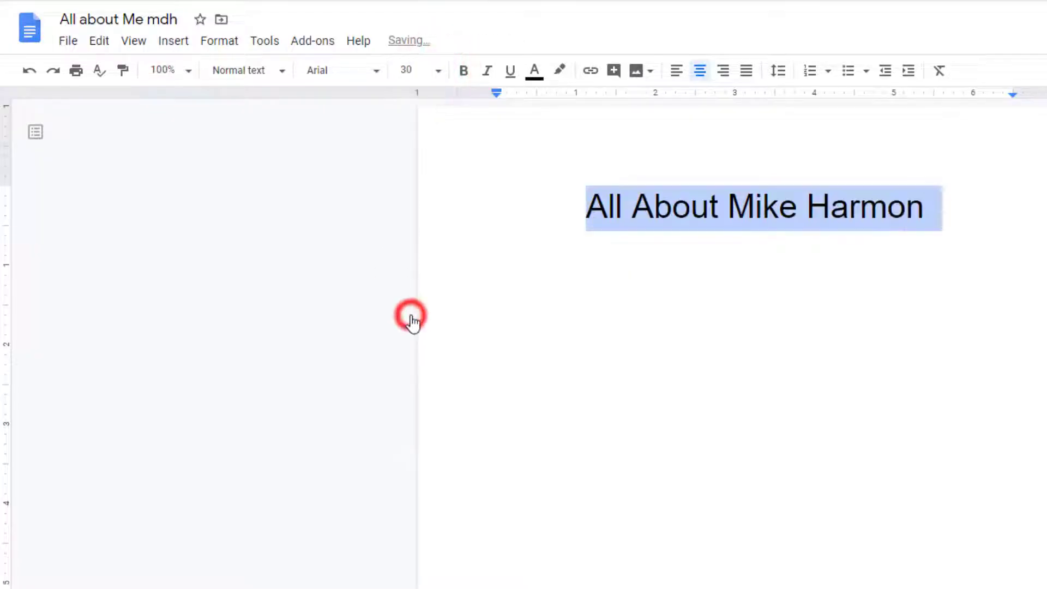
Change the title's font to Permanent Marker and its text color to purple
click(377, 71)
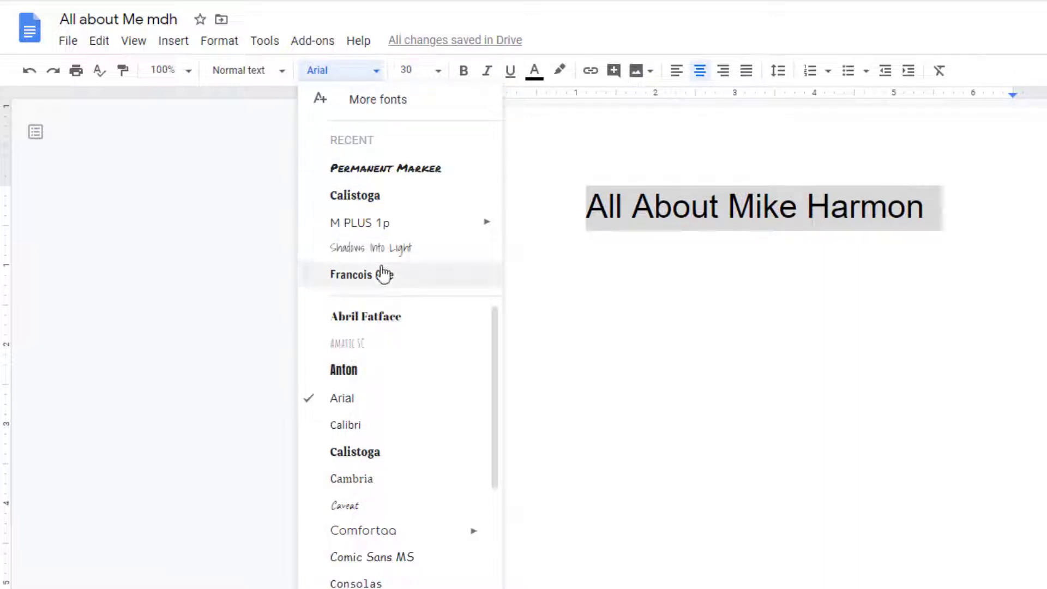
scroll(384, 322, down, 3)
scroll(386, 333, down, 8)
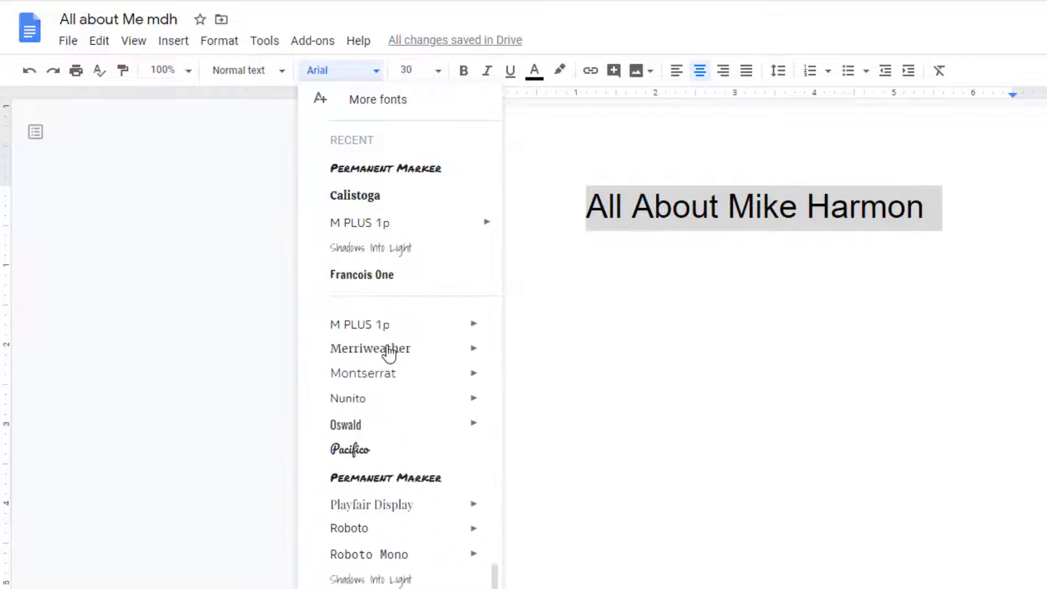
click(388, 475)
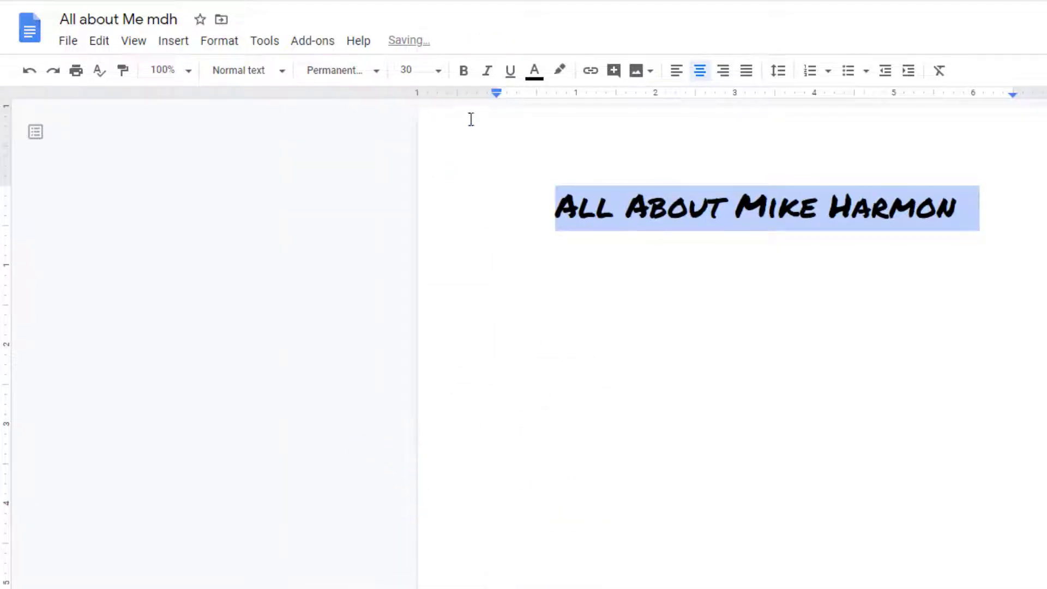
click(535, 74)
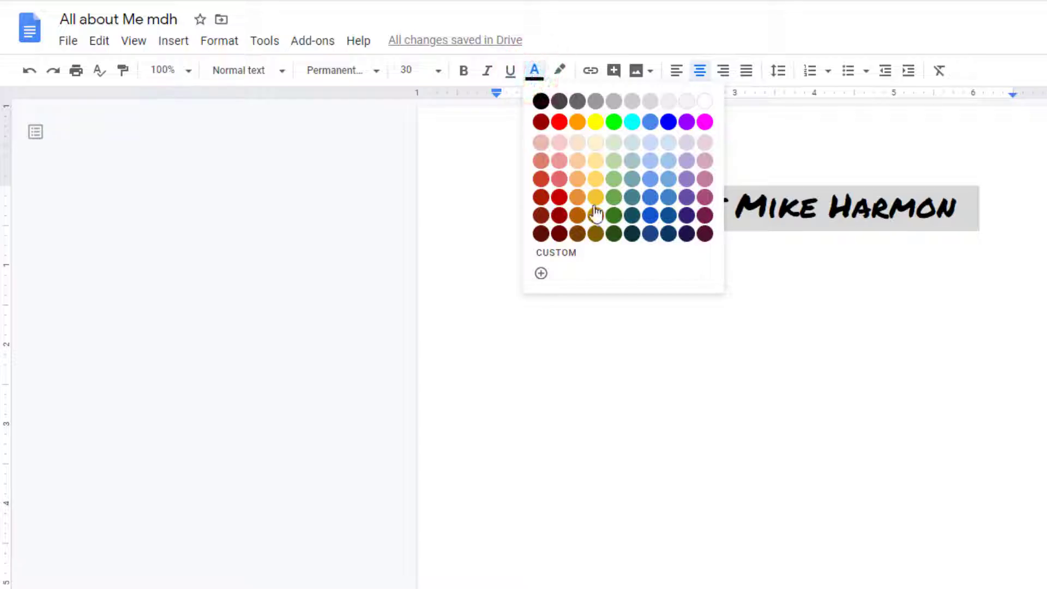
click(687, 198)
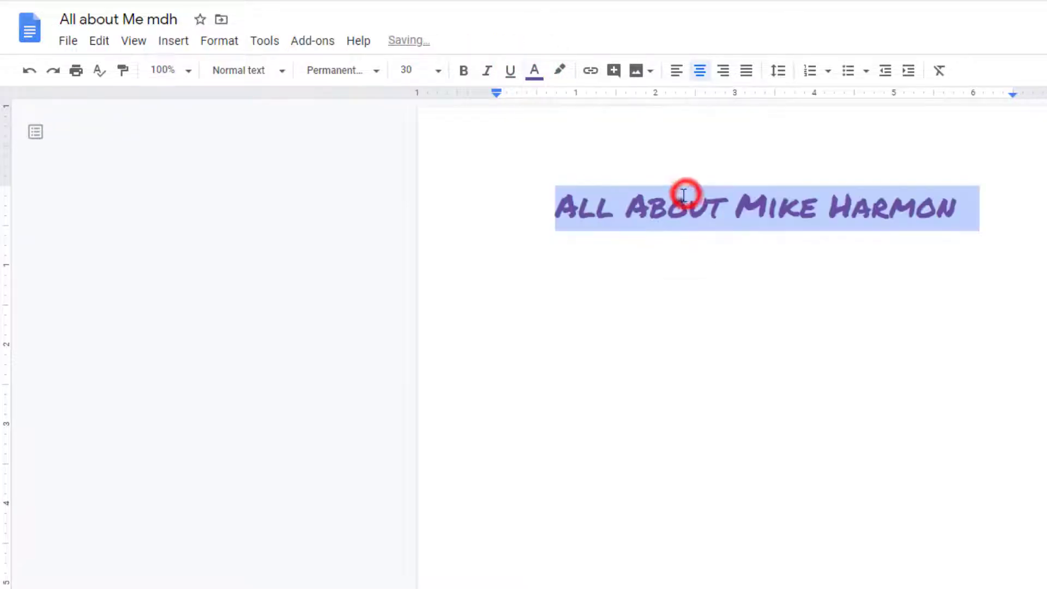
Start a new left-aligned line below the title
click(537, 185)
click(979, 202)
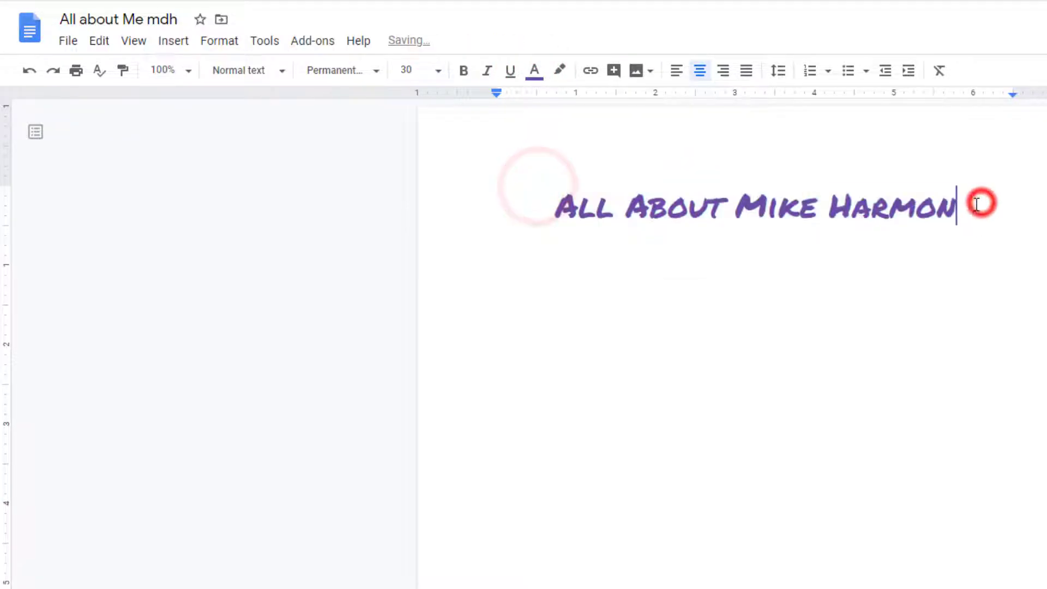
key(Return)
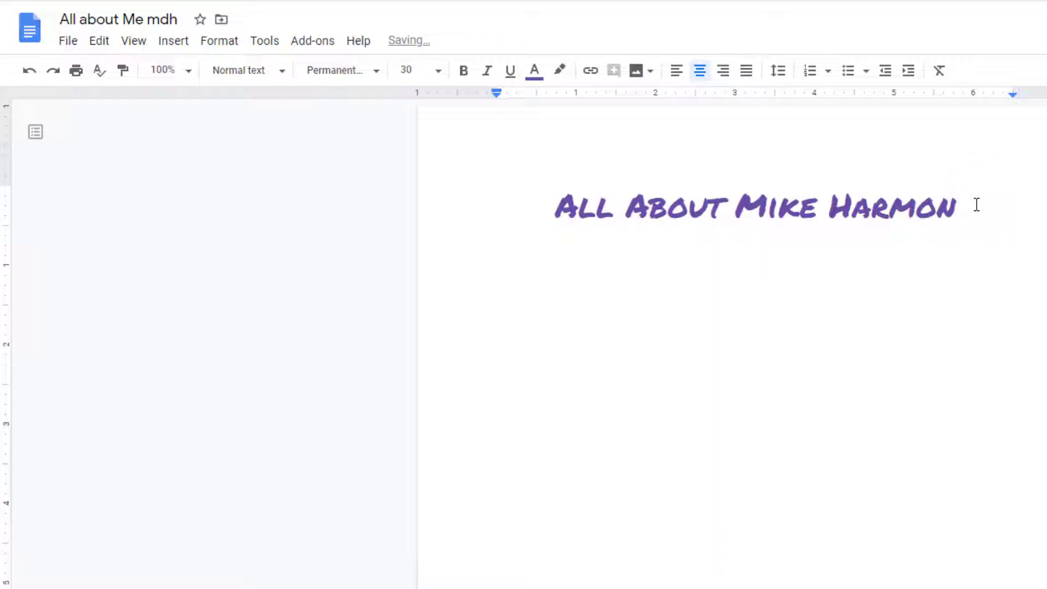
click(676, 72)
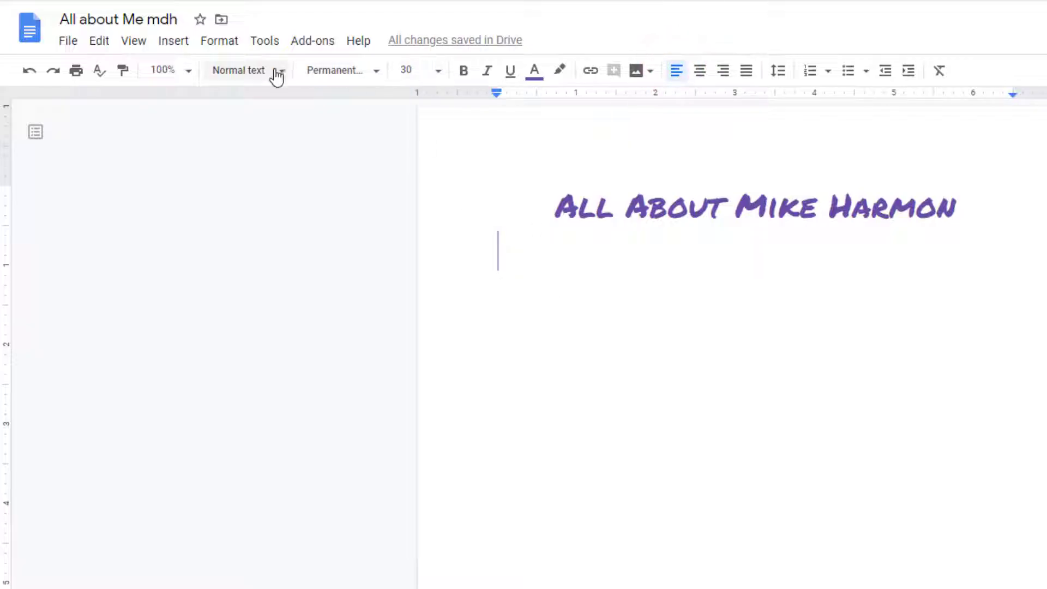
Set the text format of the new line below the title to Arial, size 14, black
click(372, 71)
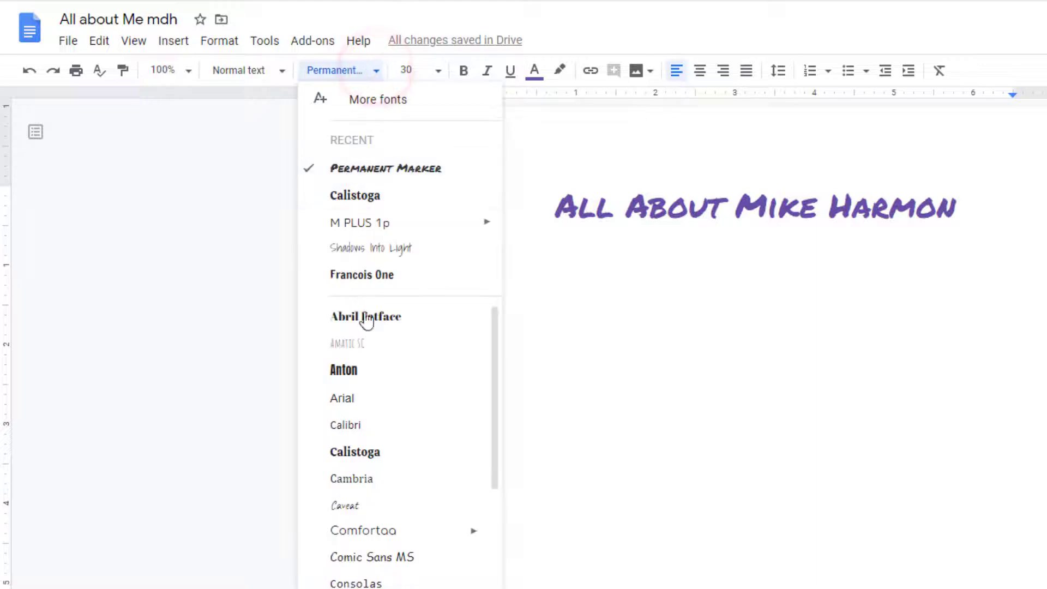
click(343, 397)
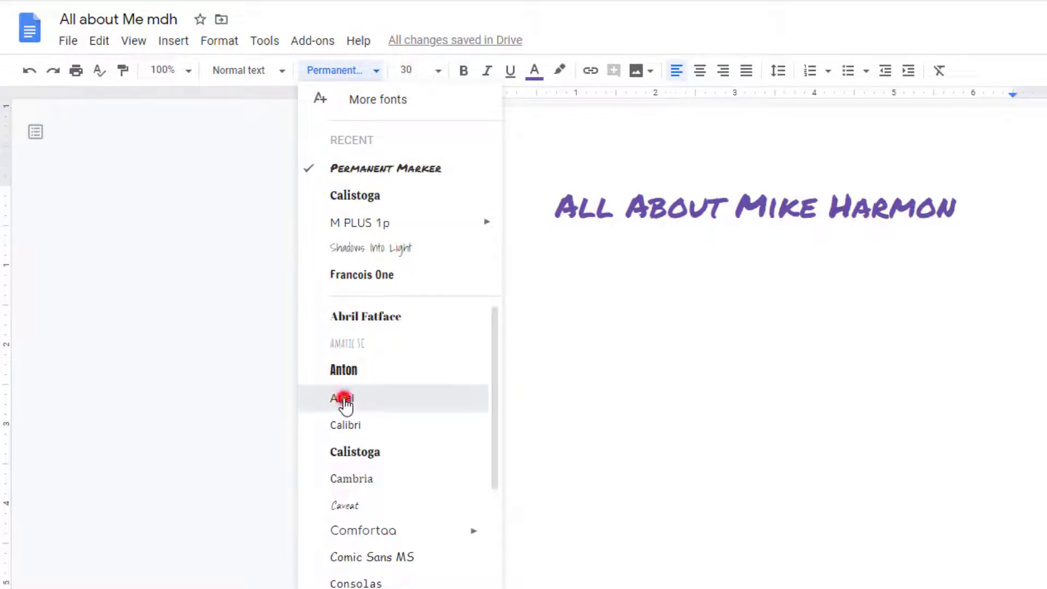
click(438, 71)
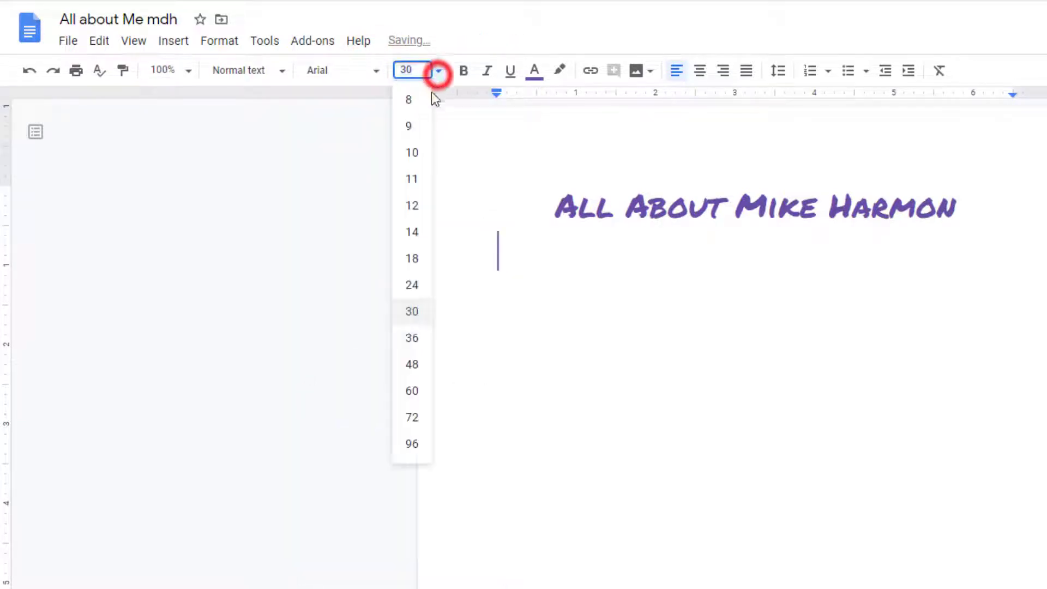
click(413, 235)
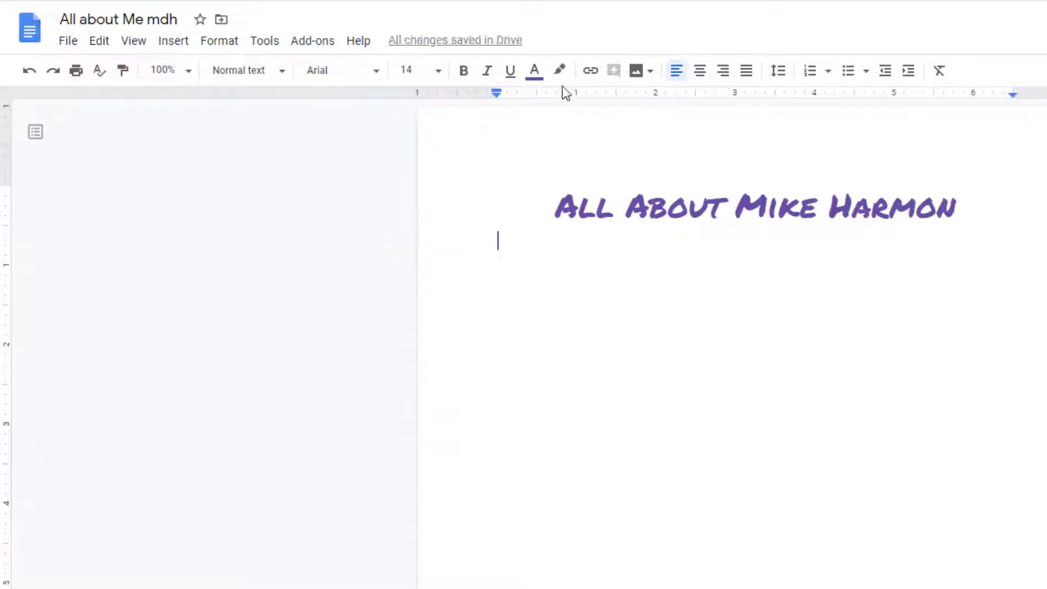
click(535, 71)
click(538, 101)
Write the introduction "Hello, this will be a document about me. I hope you enjoy it." below the title
text(Hello,)
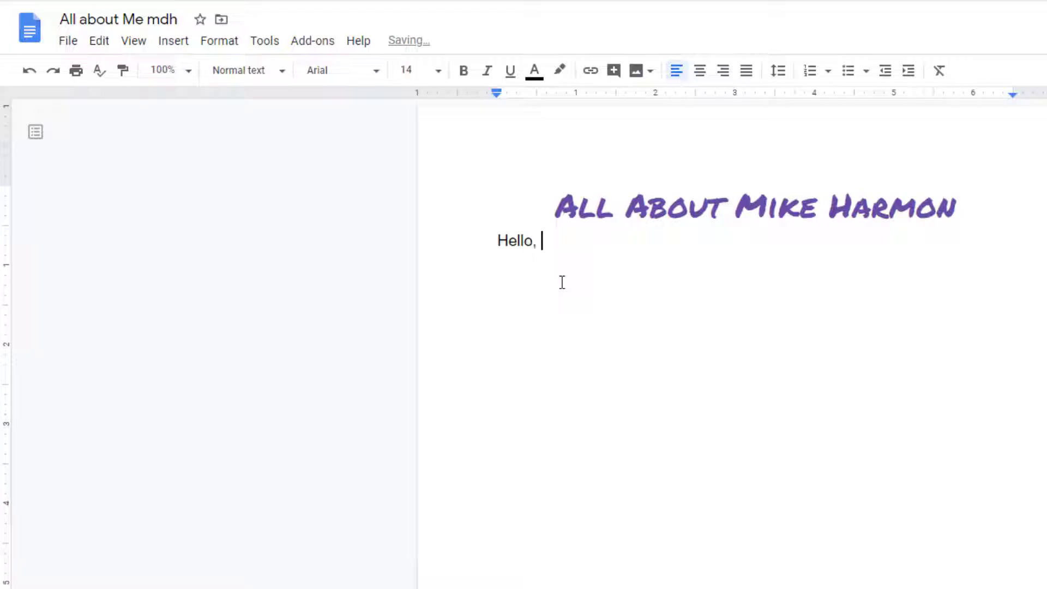
text( this we)
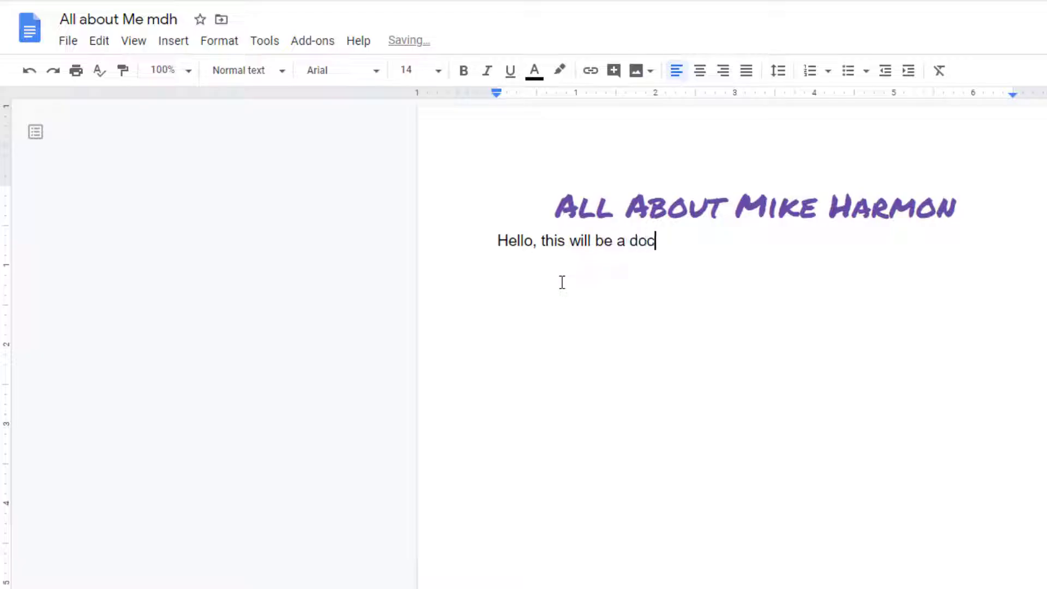
text(ll be a document about )
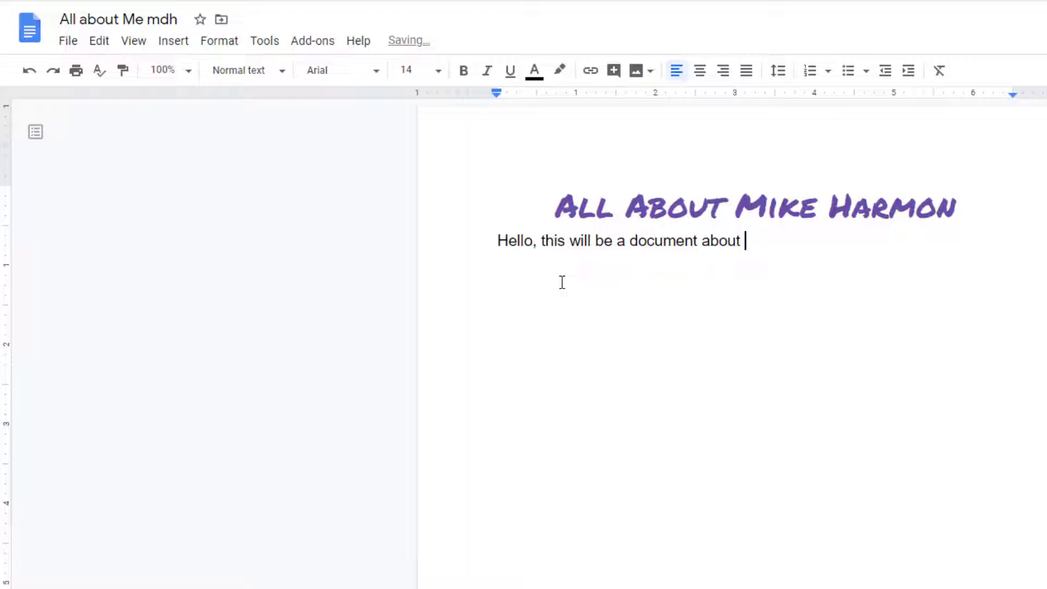
text(me. I hope you enjoy it.)
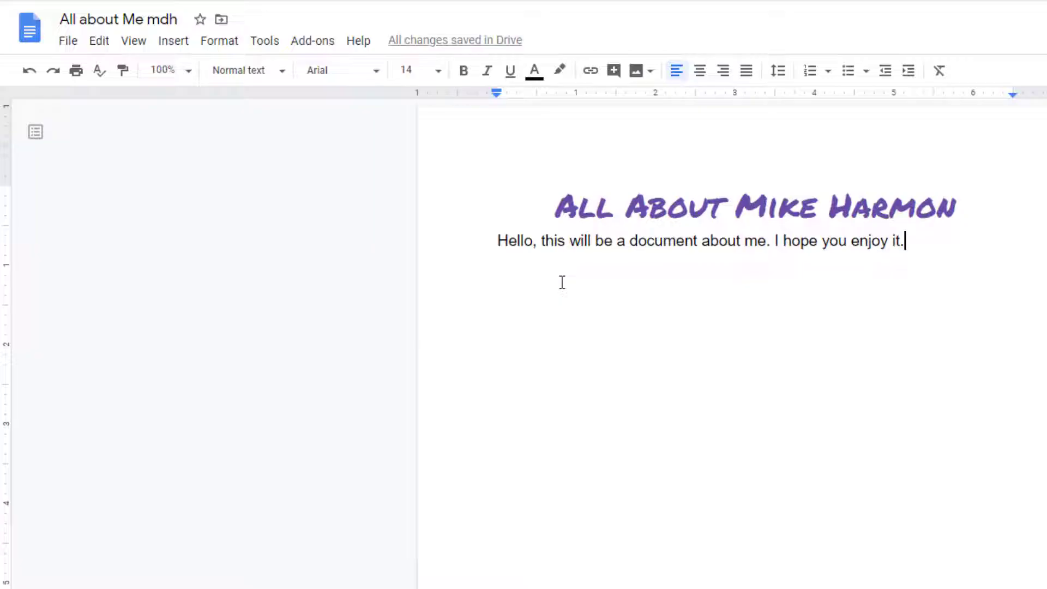
Leave a blank line after the introduction and insert a 2 x 2 table
key(Return)
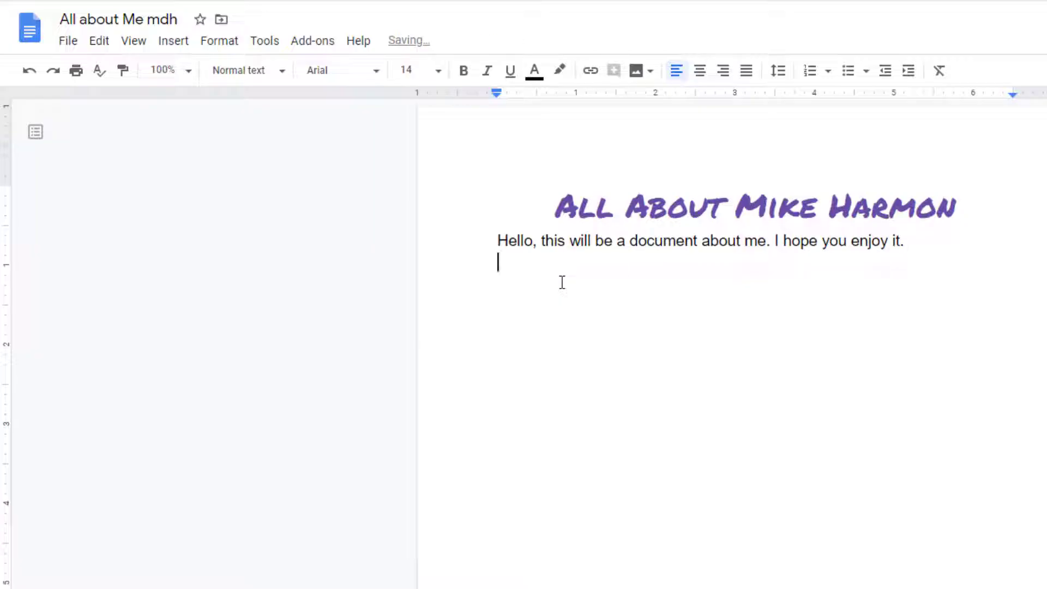
key(Return)
click(180, 41)
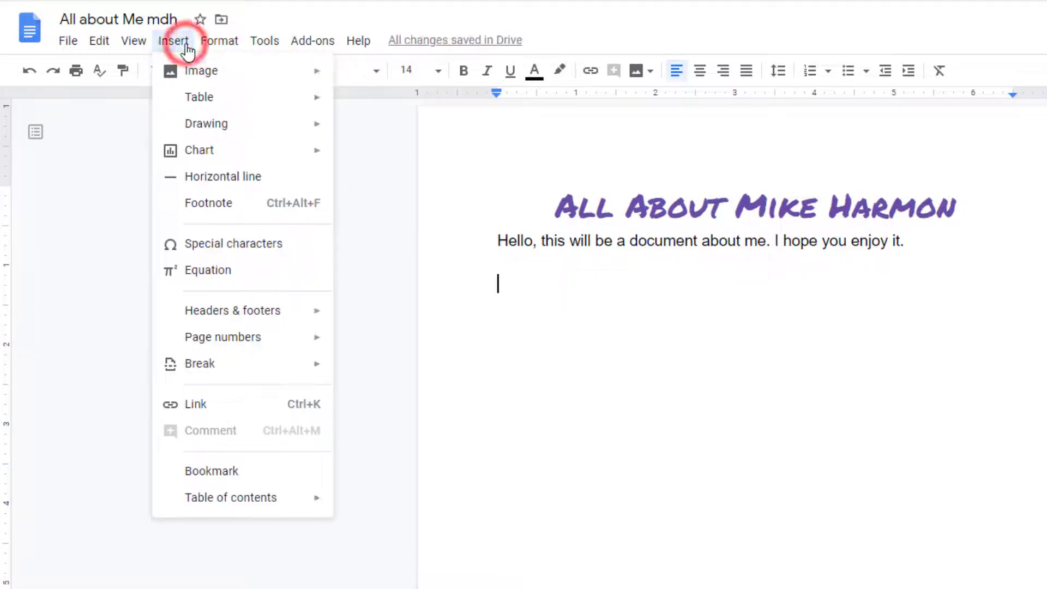
mouse_move(187, 106)
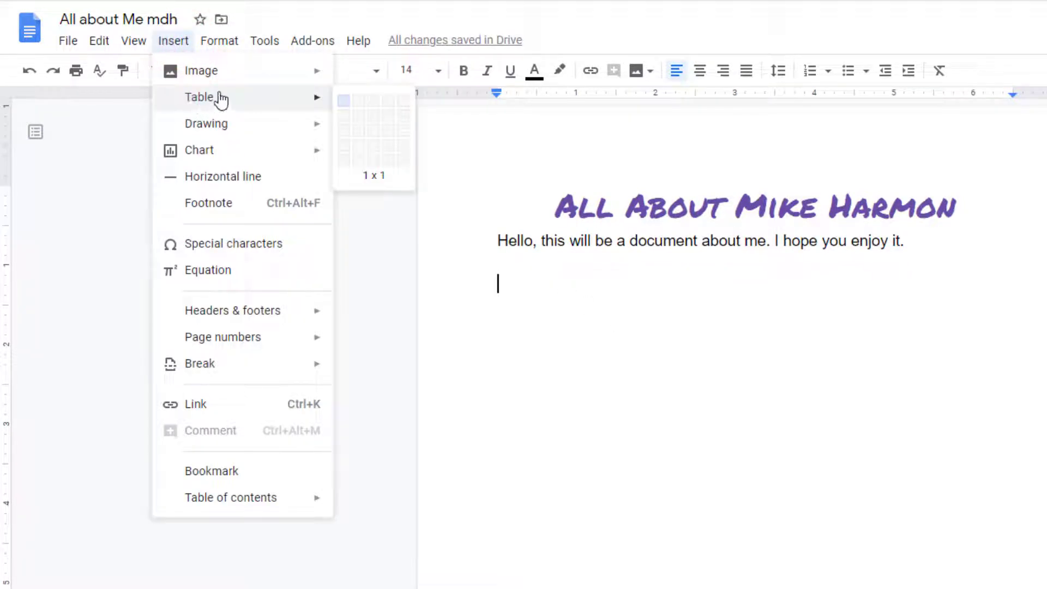
click(358, 114)
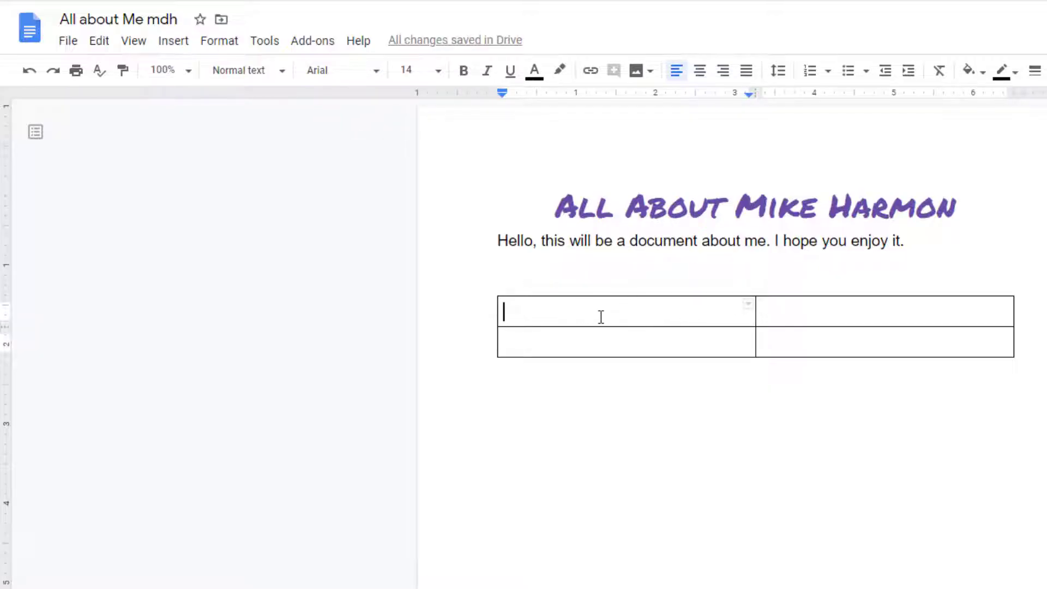
Enter the headings "Family" and "Likes" in the two cells of the table's first row
click(592, 314)
text(Family)
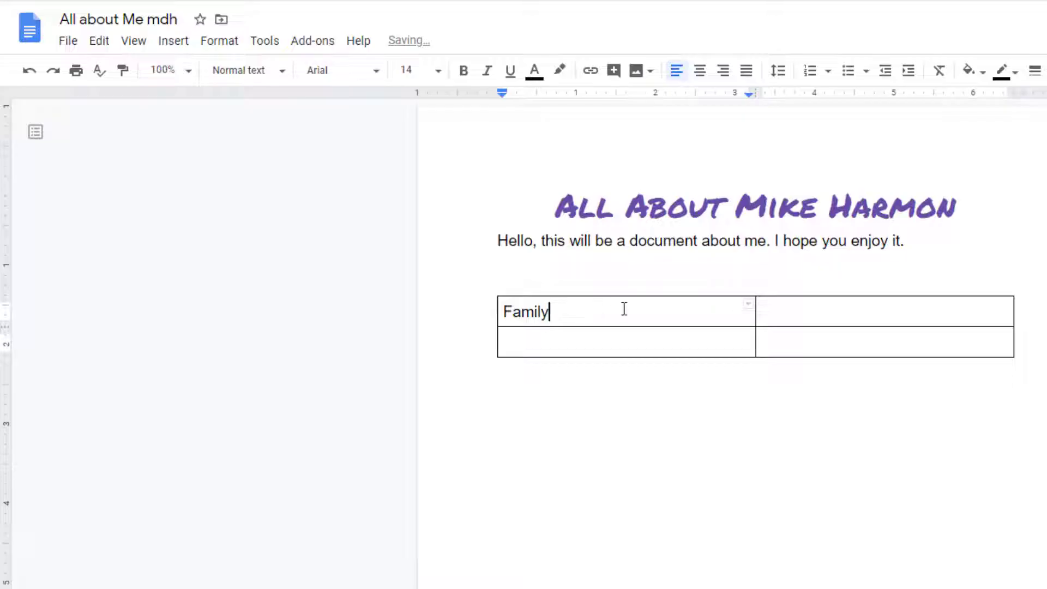
click(810, 312)
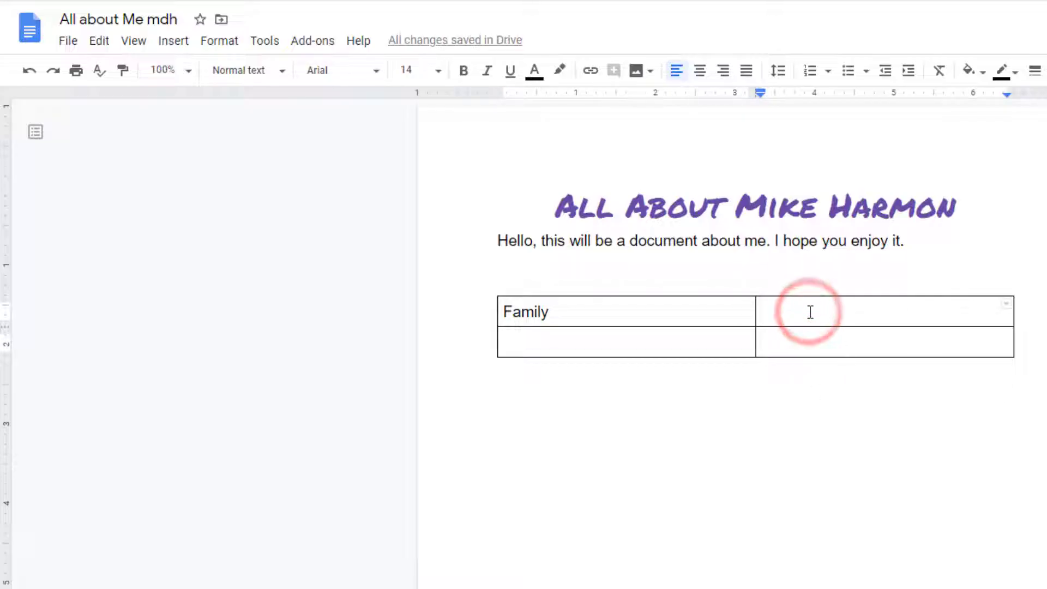
text(Likes)
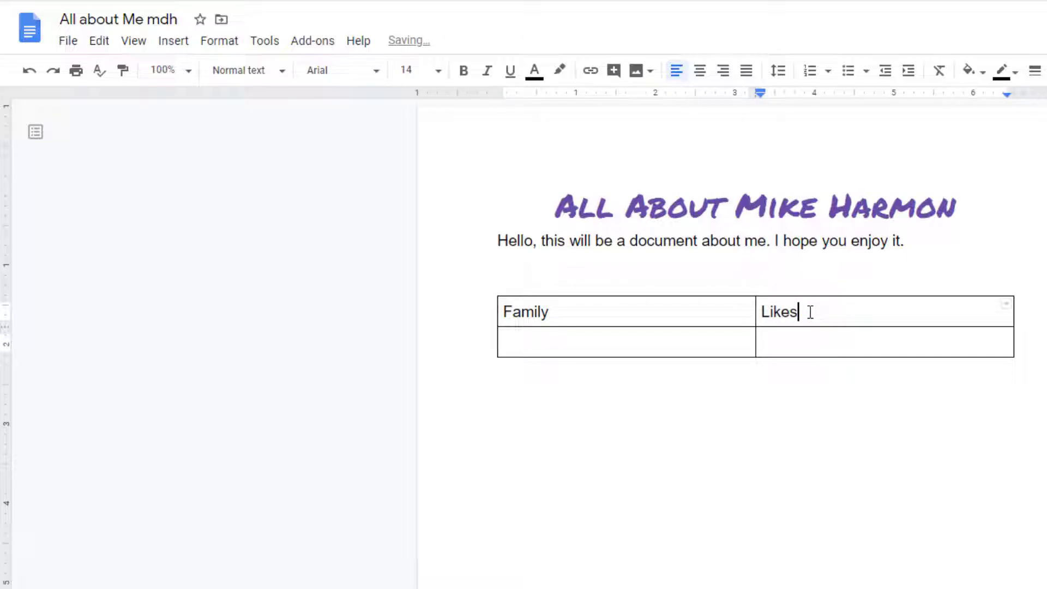
Format the table's Family and Likes header row as Heading 2, centred and bold
drag(802, 312, 610, 316)
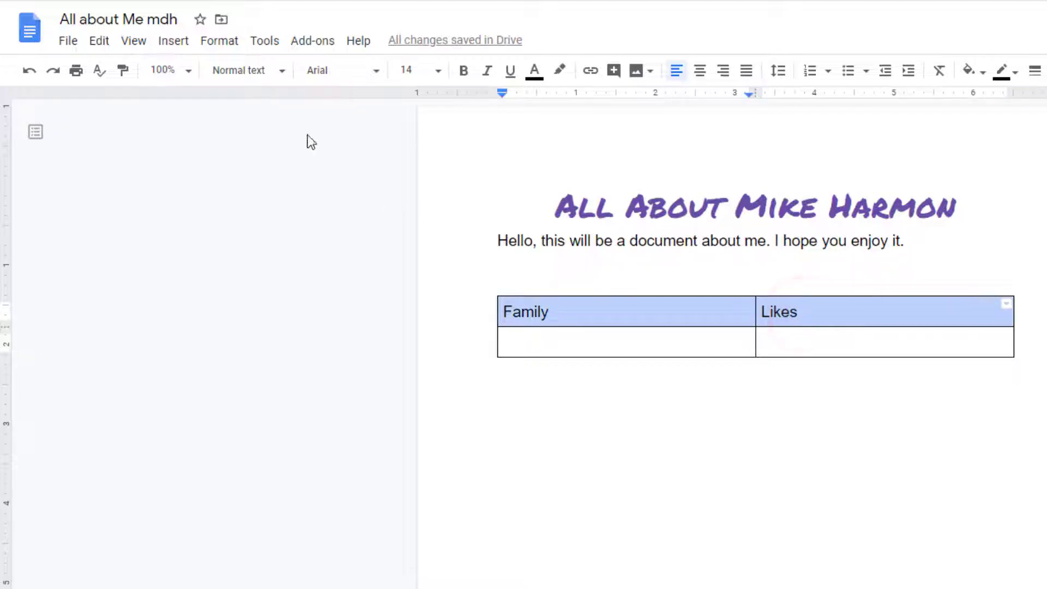
click(281, 71)
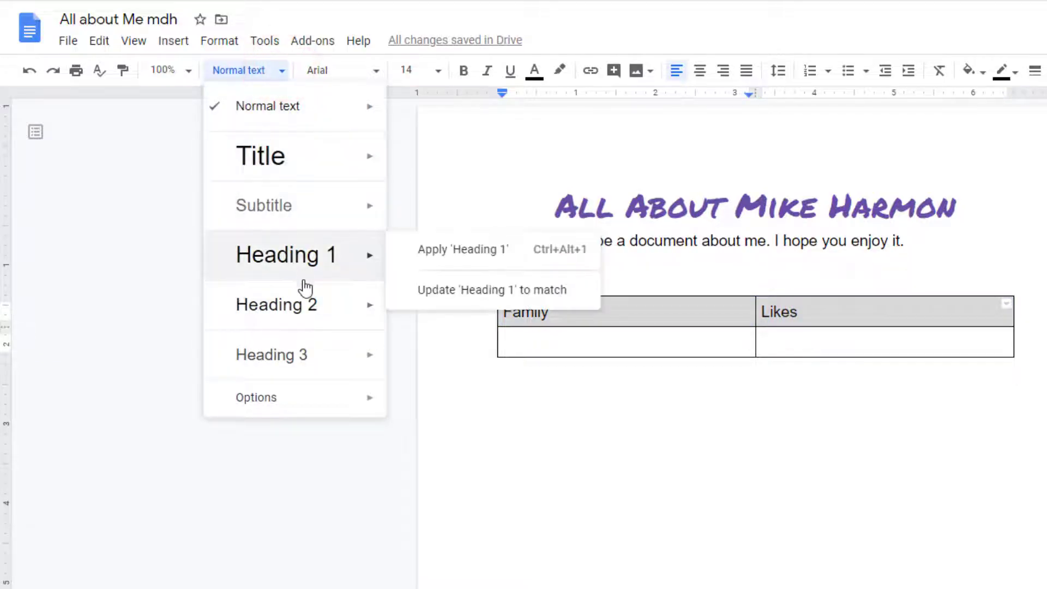
click(288, 307)
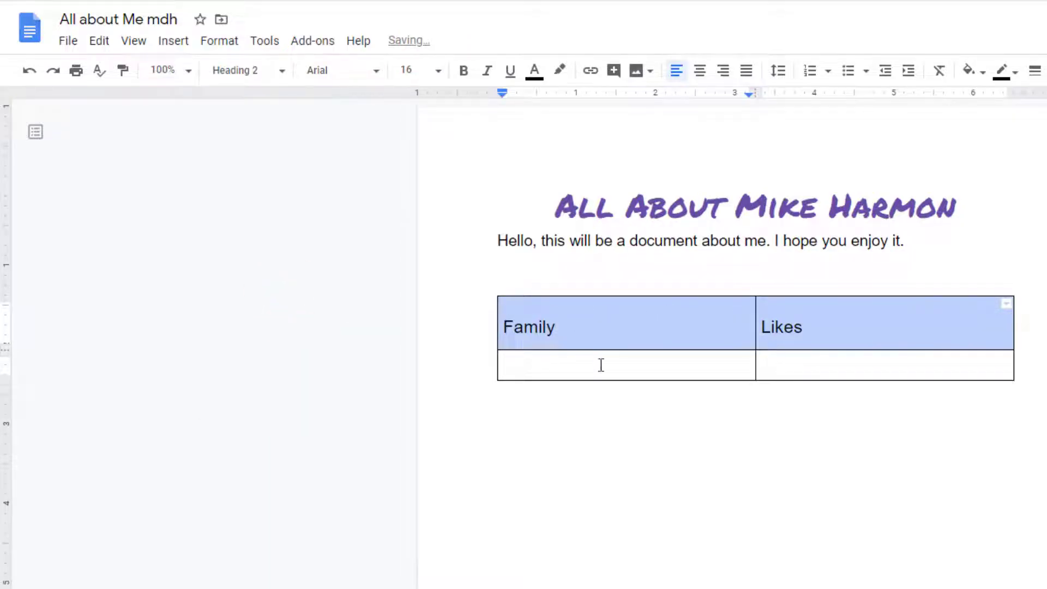
click(700, 70)
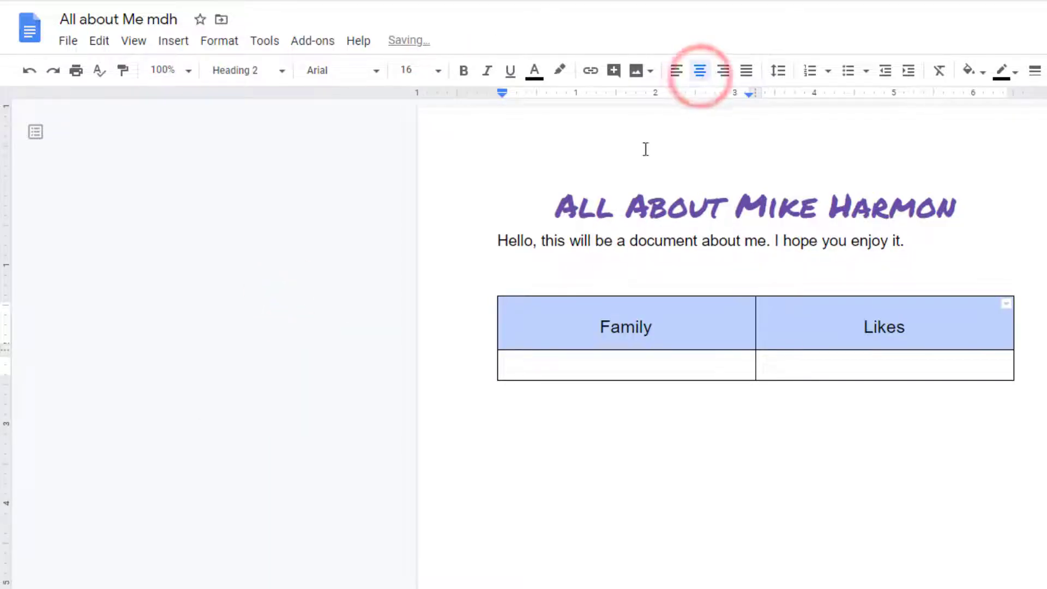
click(462, 71)
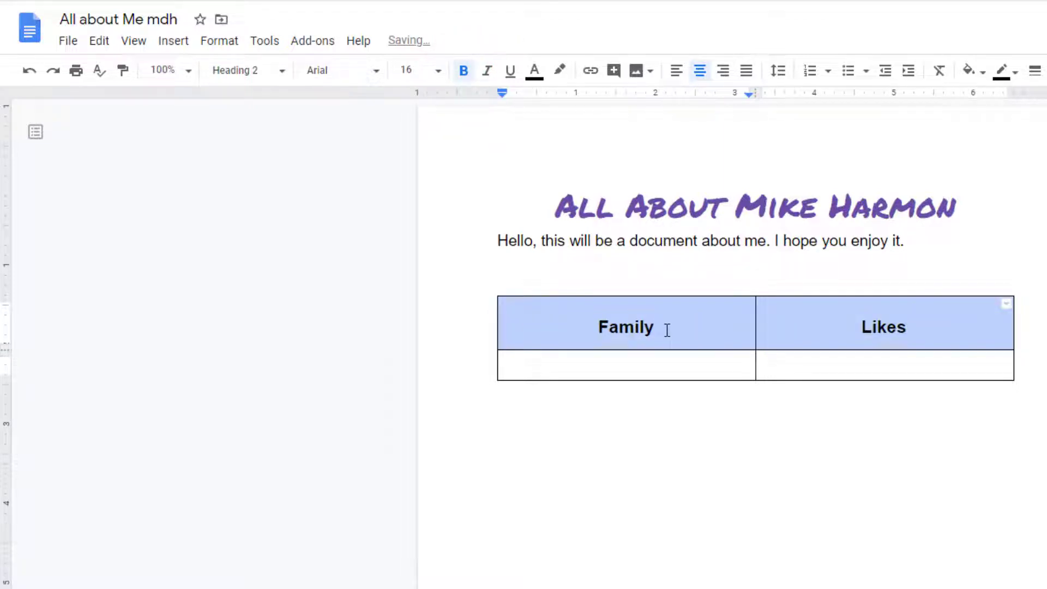
Try the Heading 3 style on the table's header row and undo the style change
click(583, 327)
drag(567, 327, 953, 336)
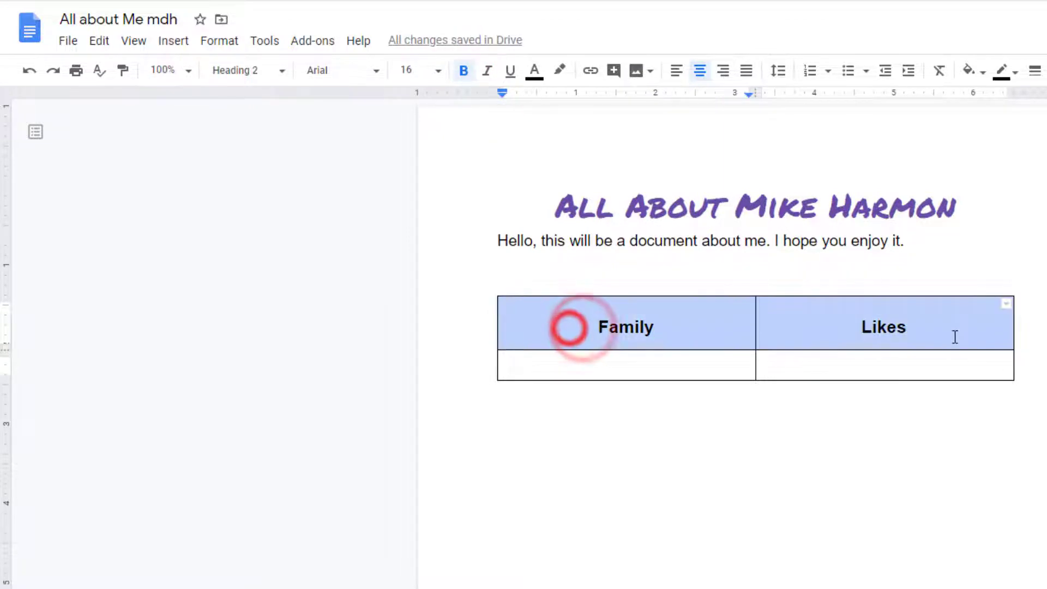
click(281, 70)
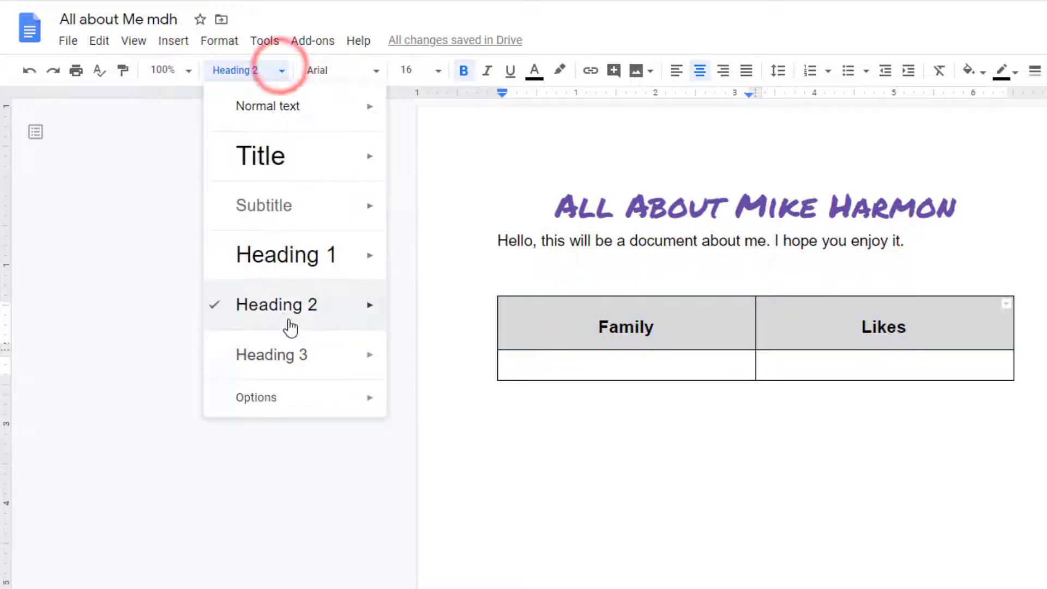
click(283, 355)
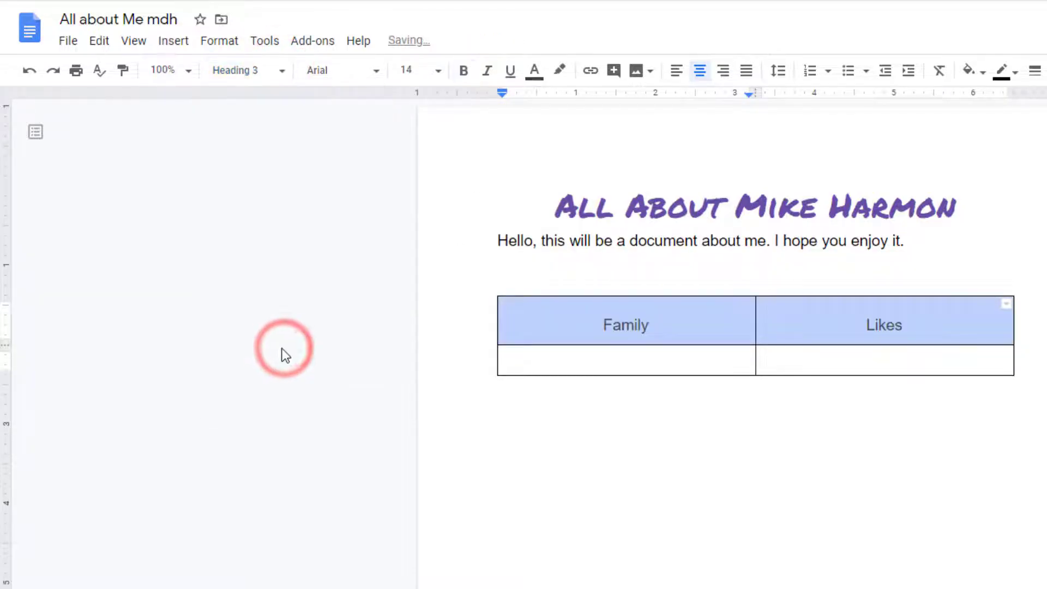
double_click(642, 357)
click(575, 324)
click(928, 321)
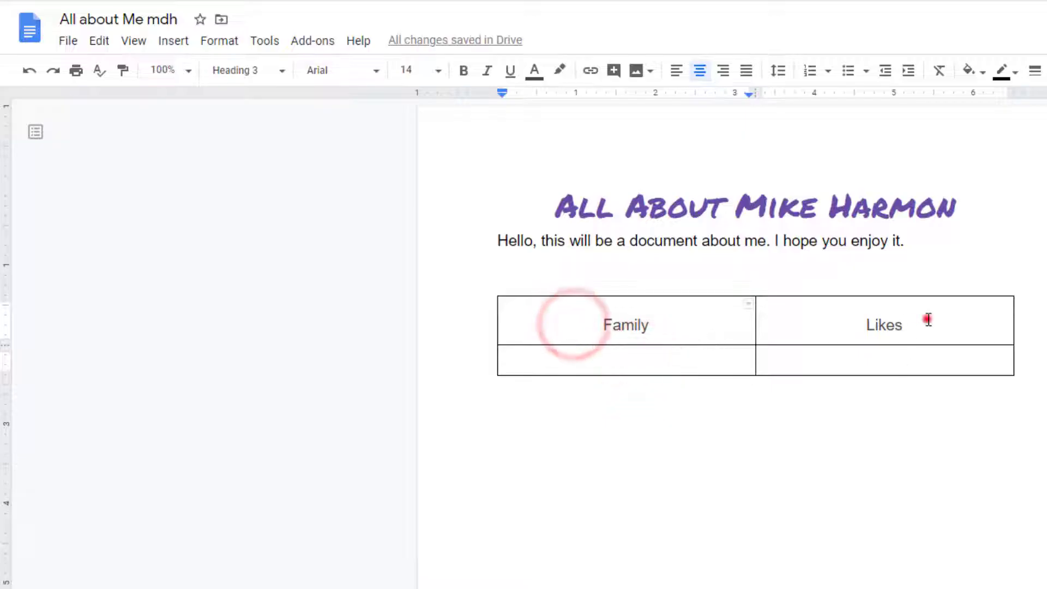
click(27, 70)
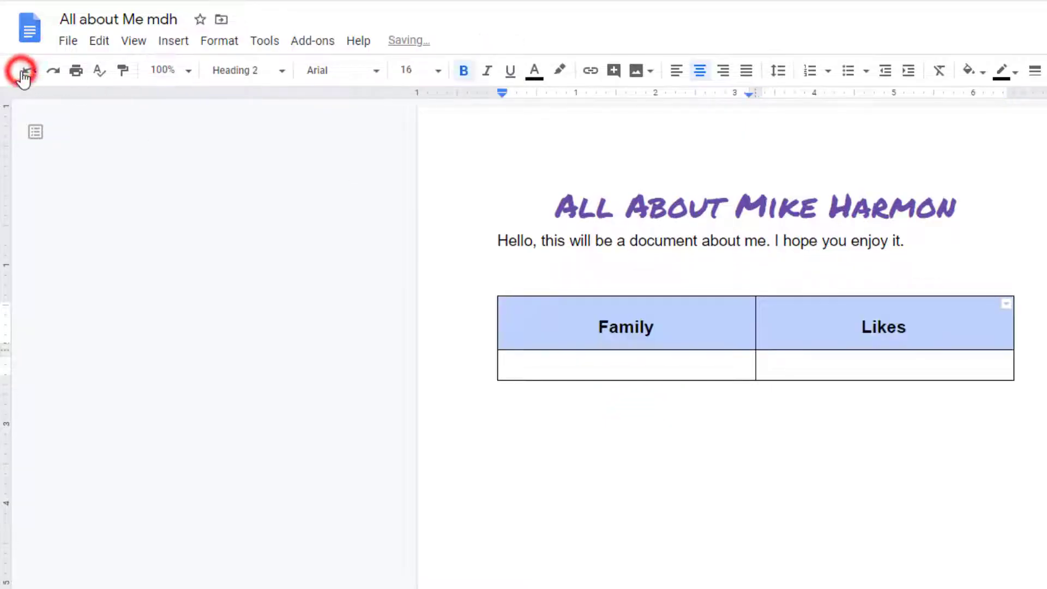
click(673, 328)
Start a round-bulleted list in the cell below Family with entries for Dad, Mom and Brother, each followed by a dash and the first name
click(651, 361)
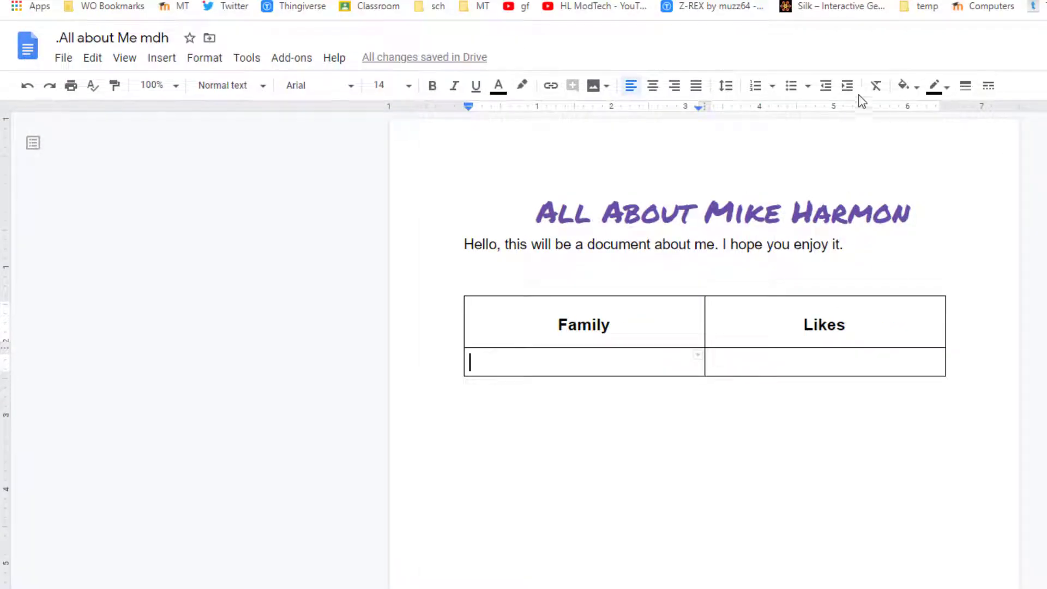
click(791, 92)
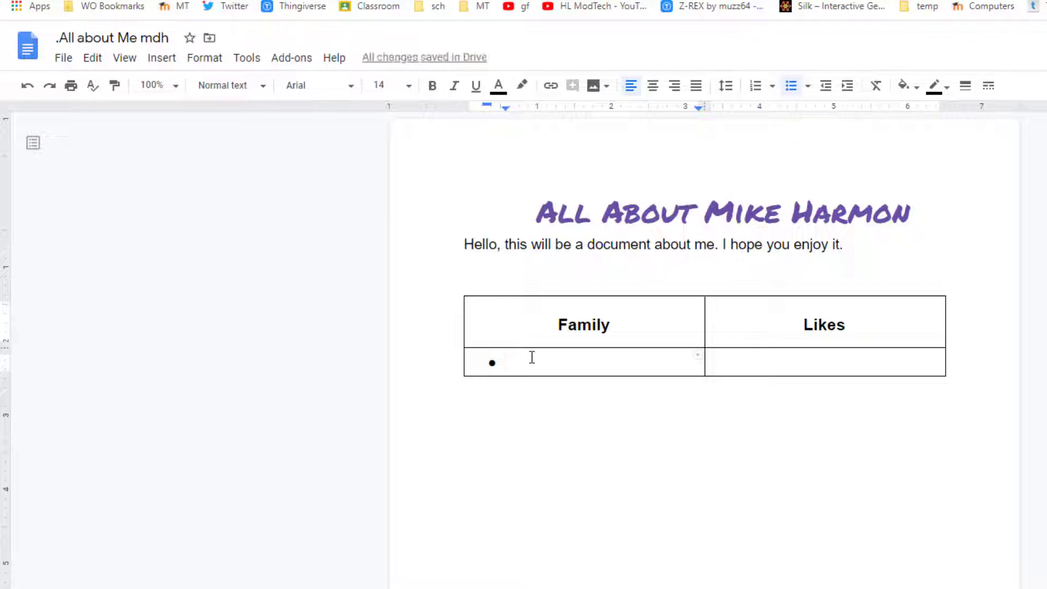
text(Dad - Steve)
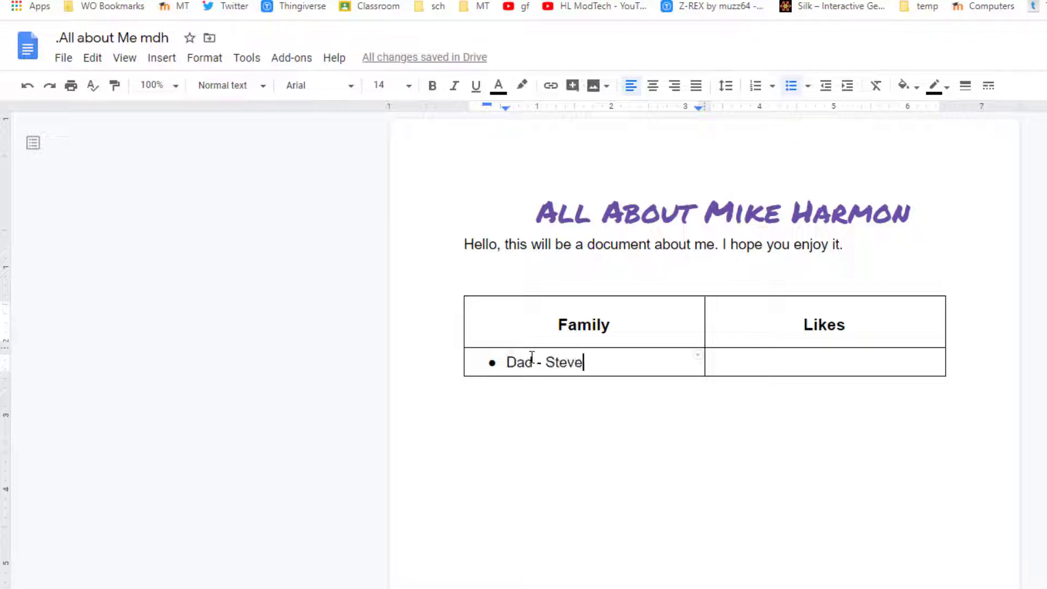
key(Return)
text(Mom)
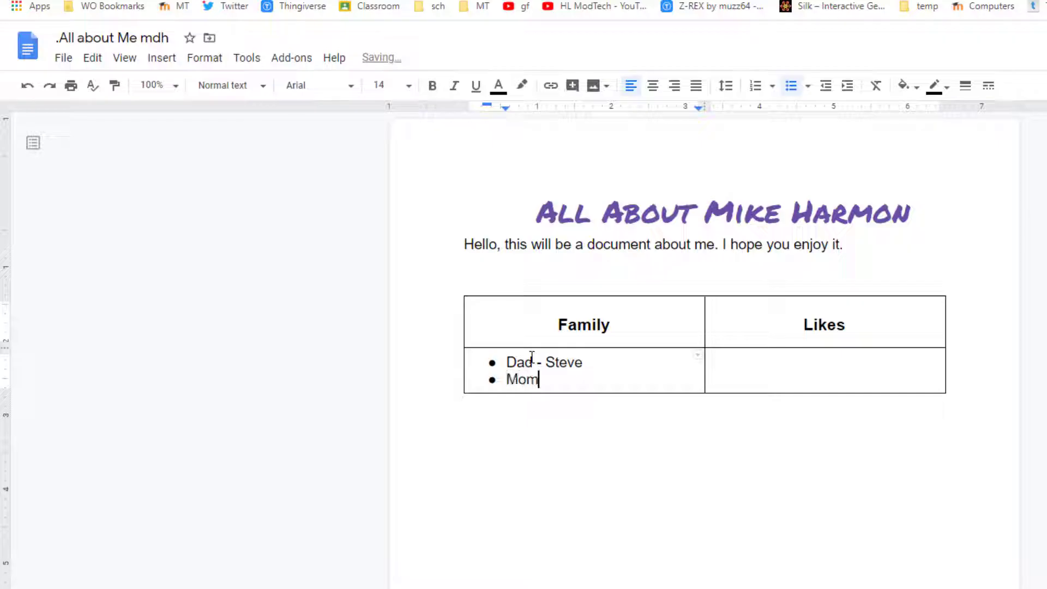
text( - Janis)
key(Return)
text(Brother)
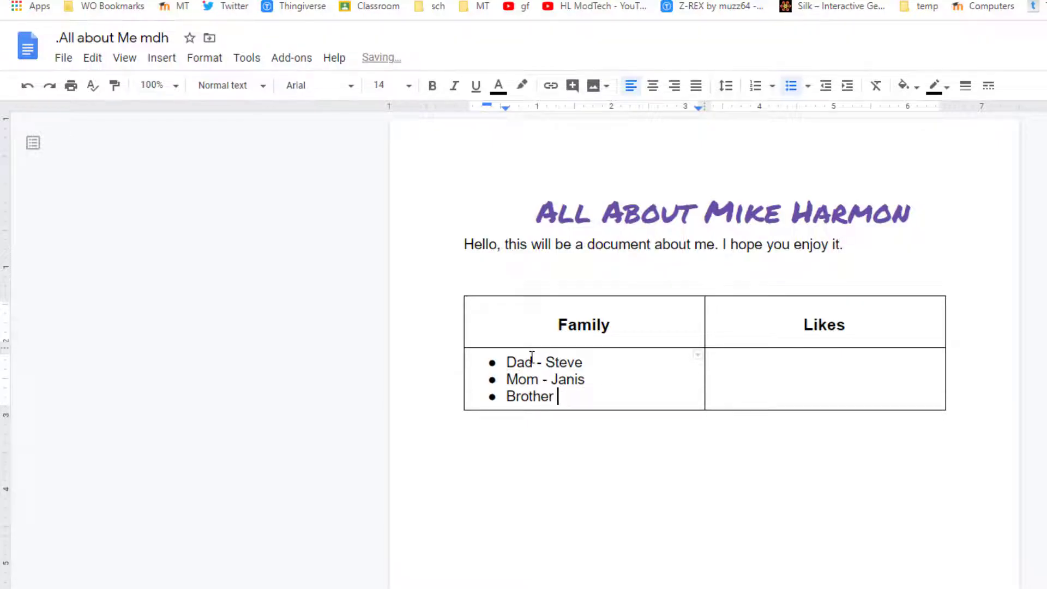
text( - J)
text(eff)
key(Return)
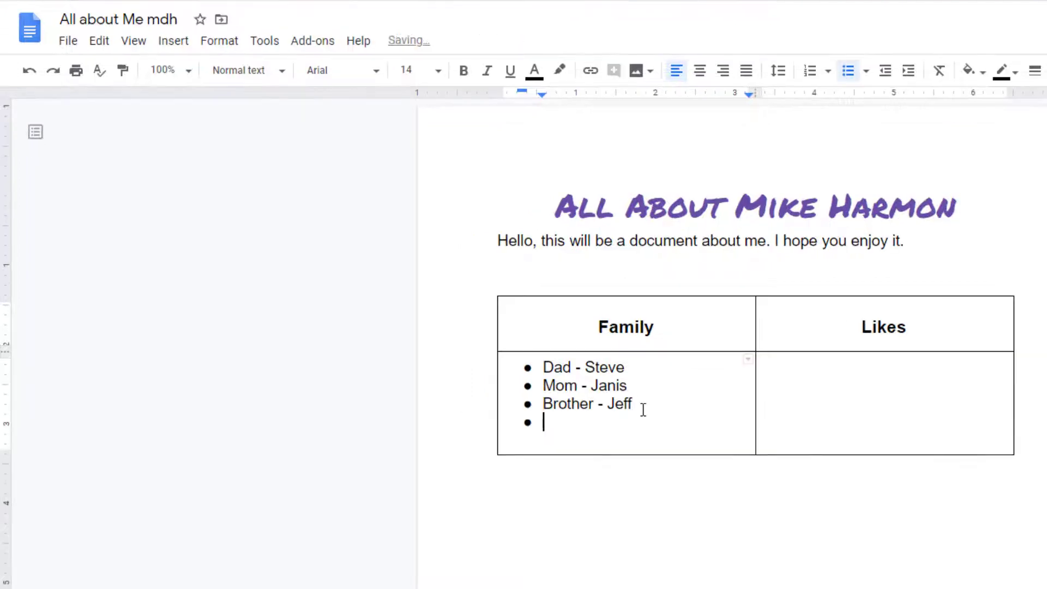
Continue the Family list with entries for Wife, Son and Daughter, each followed by a dash and the person's first name
text(Wife)
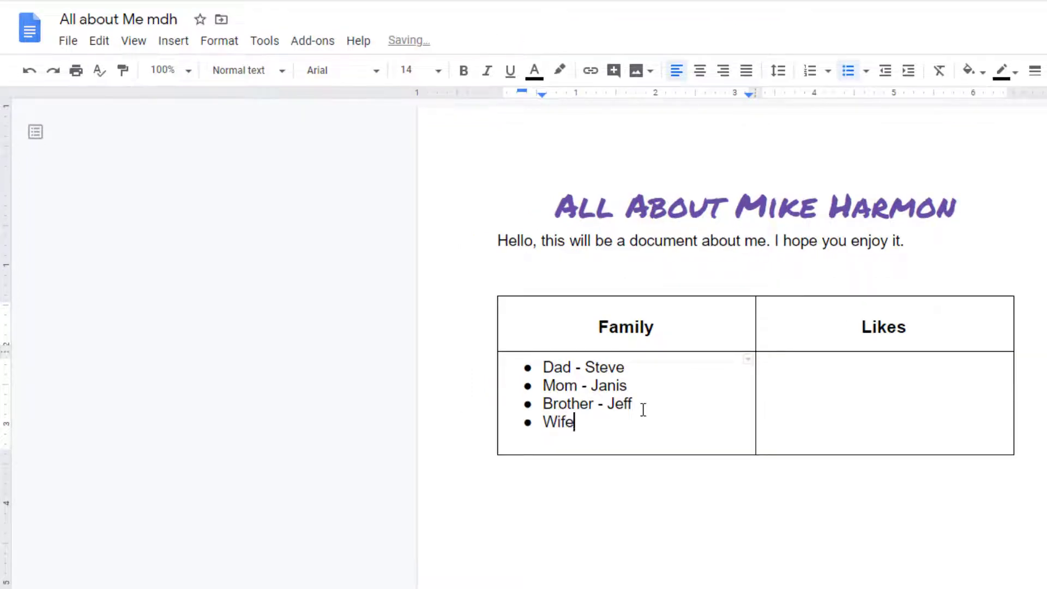
text( - Steph)
key(Return)
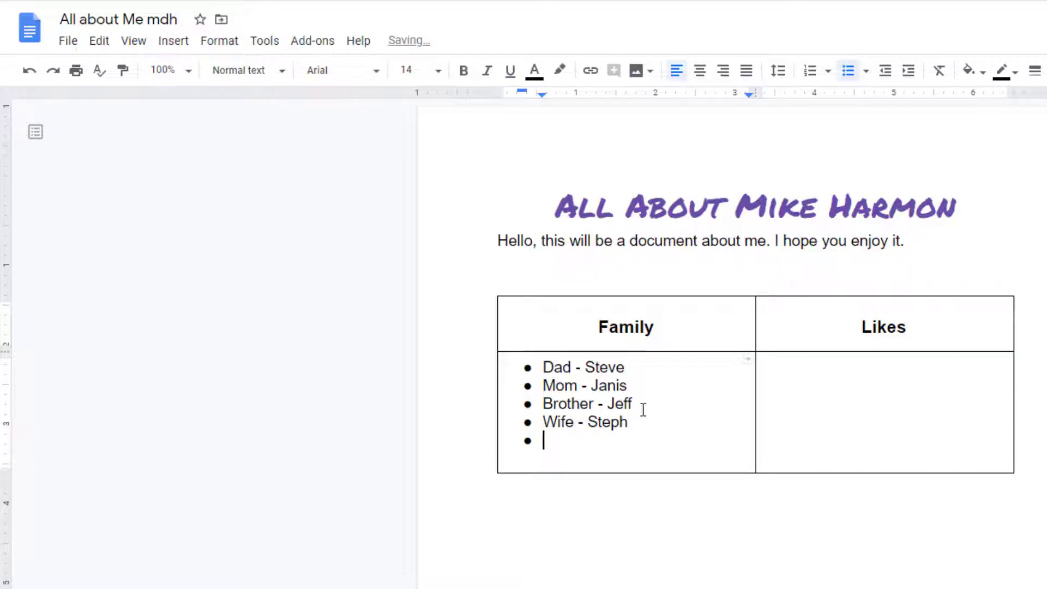
text(Son =-)
key(BackSpace)
key(BackSpace)
text(- D)
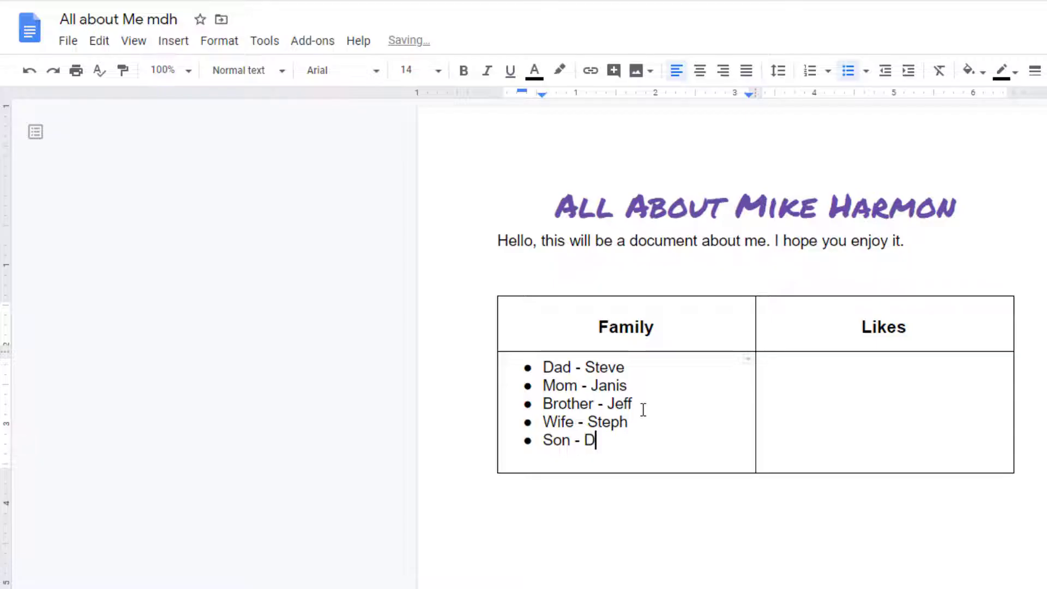
text(rew)
key(Return)
text(Daug)
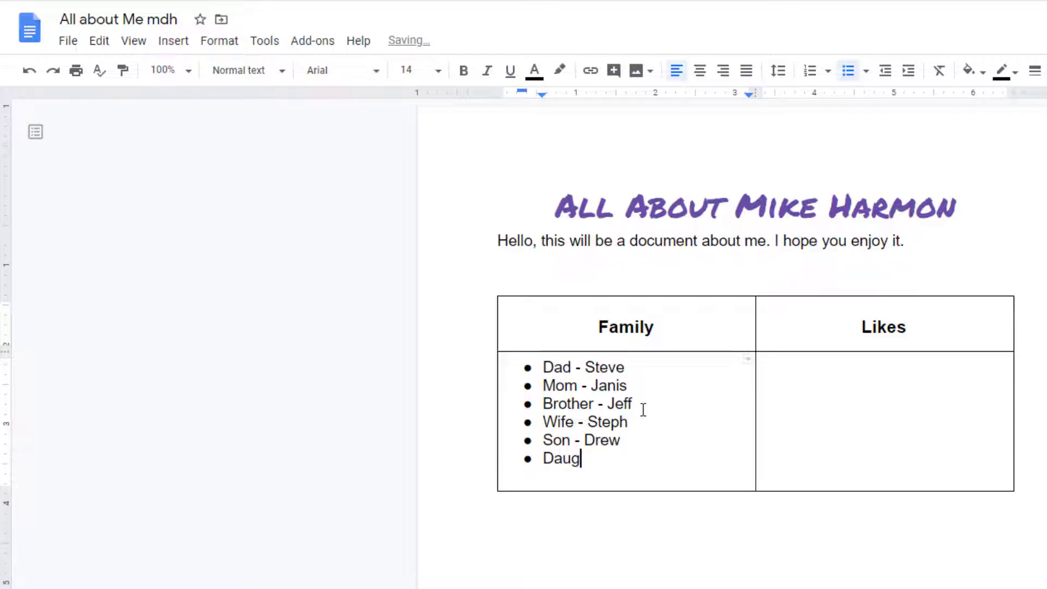
text(hter - Ann)
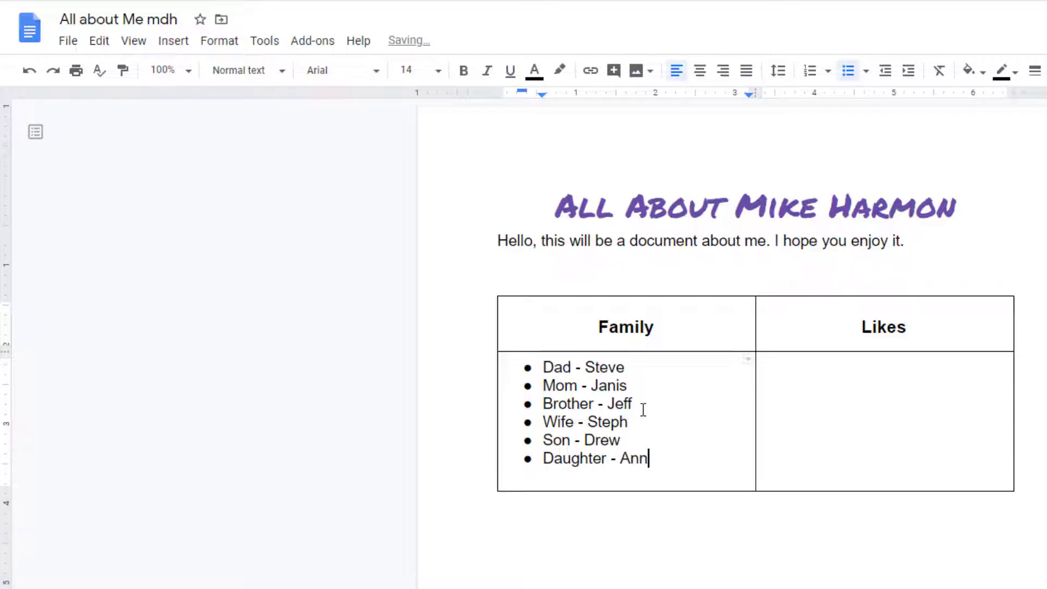
text(a)
key(Return)
Complete the Family list with entries for Cousin, Uncle and Aunt, each followed by a dash and the relative's first name
text(Cousin)
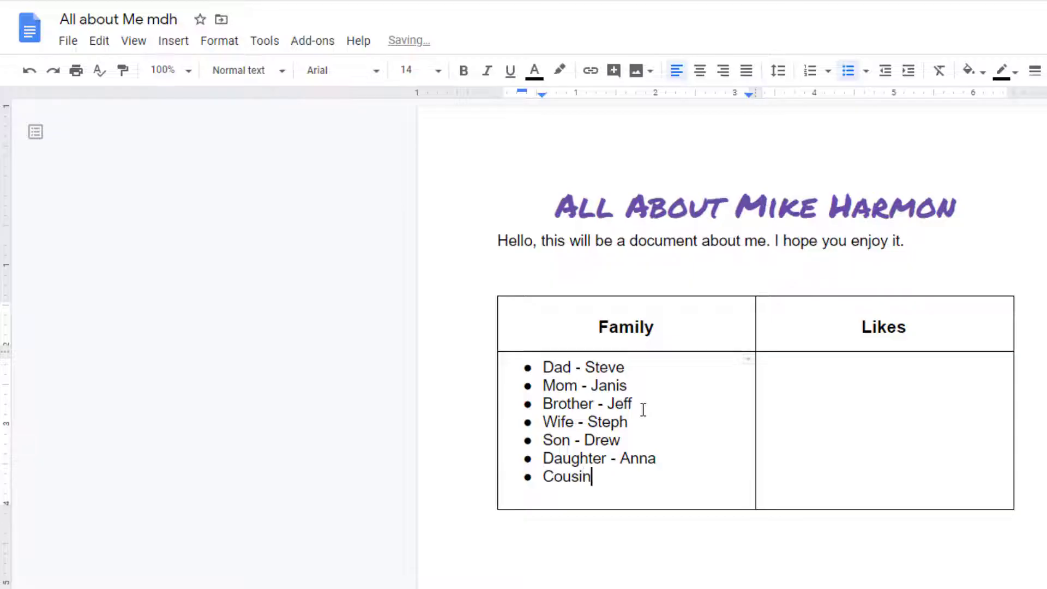
text(Curt)
key(Return)
text(Unn)
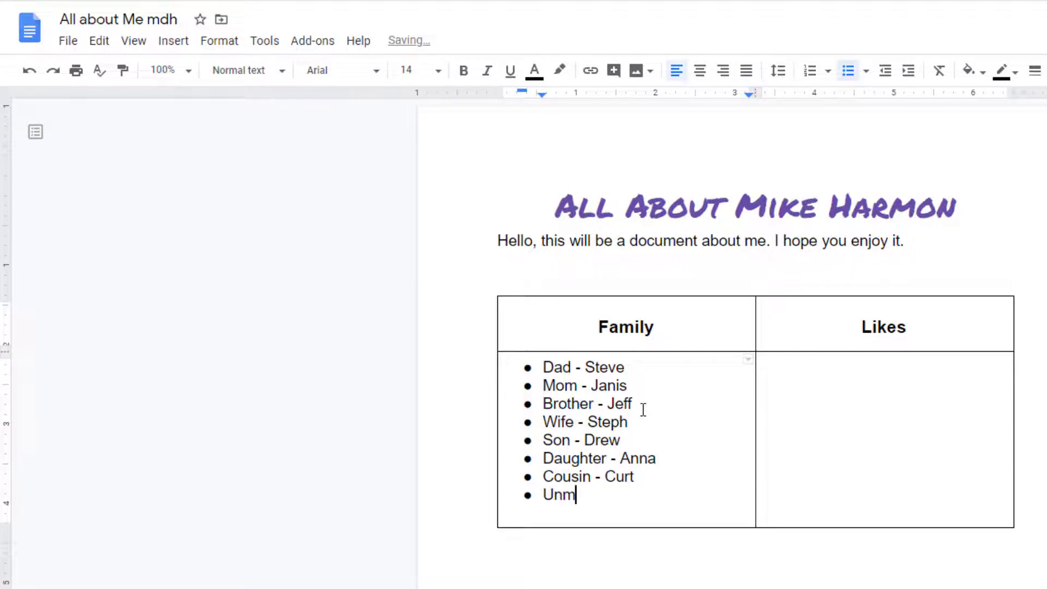
key(BackSpace)
text(cvle)
key(BackSpace)
key(BackSpace)
key(BackSpace)
text(le - Ronnie)
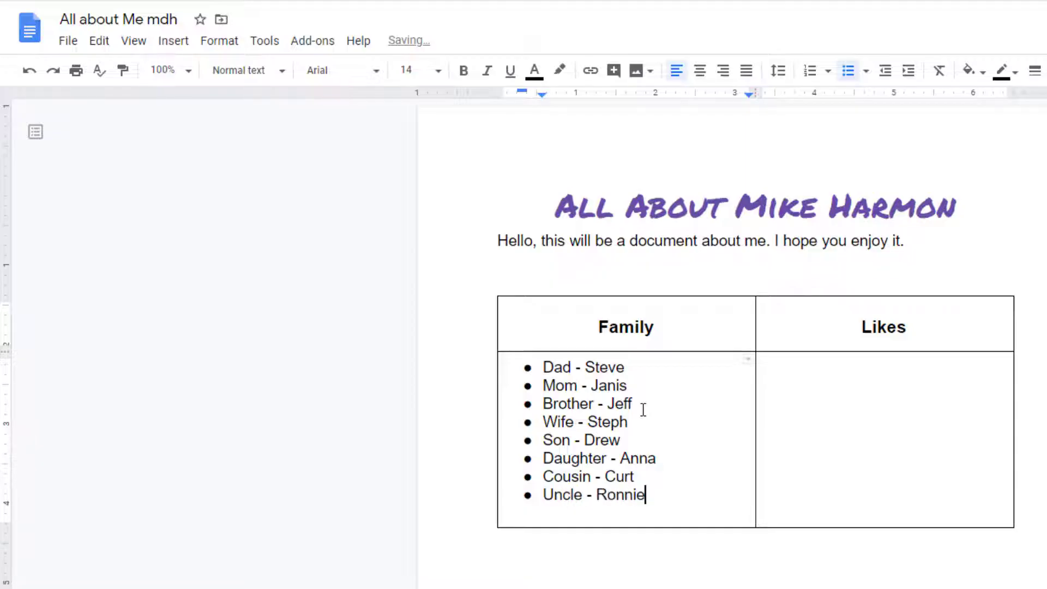
key(Return)
text(Aunt )
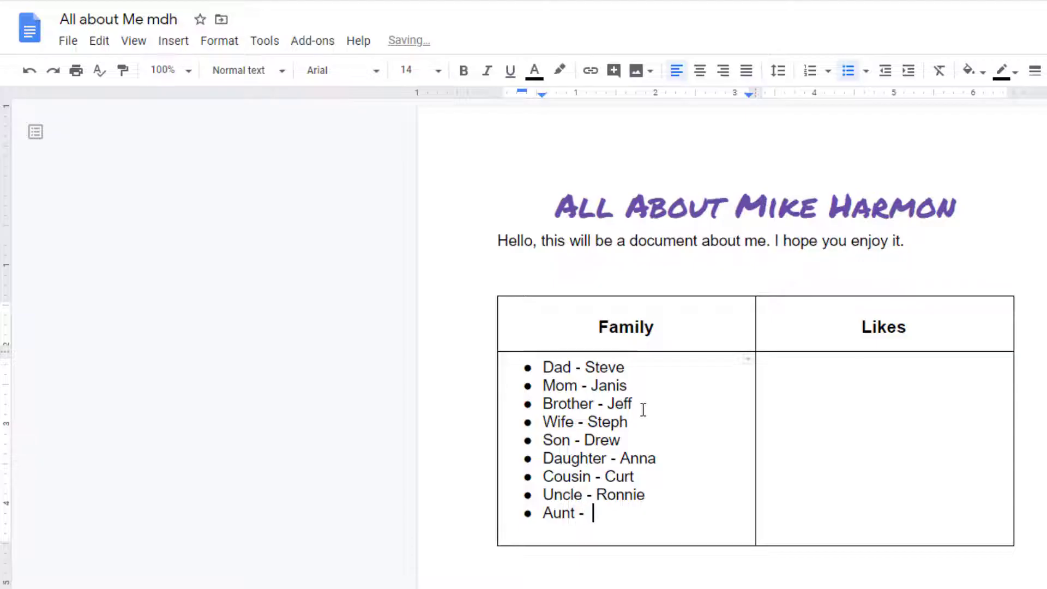
text(- Leona)
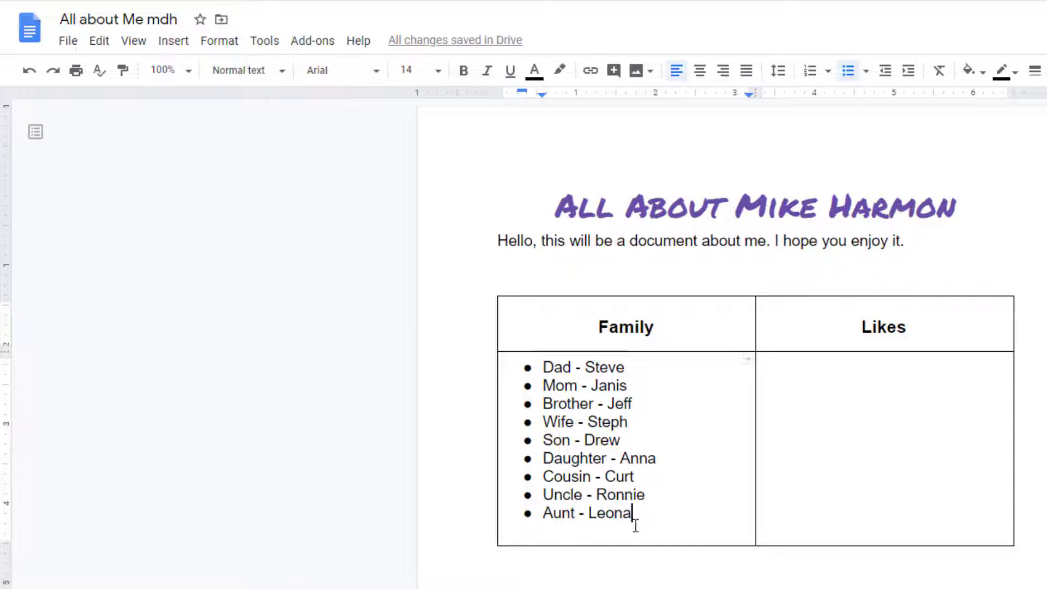
Start a star-bulleted list in the cell below Likes with the entry "Lions, Tigers, Pistons, Red Wings"
click(788, 374)
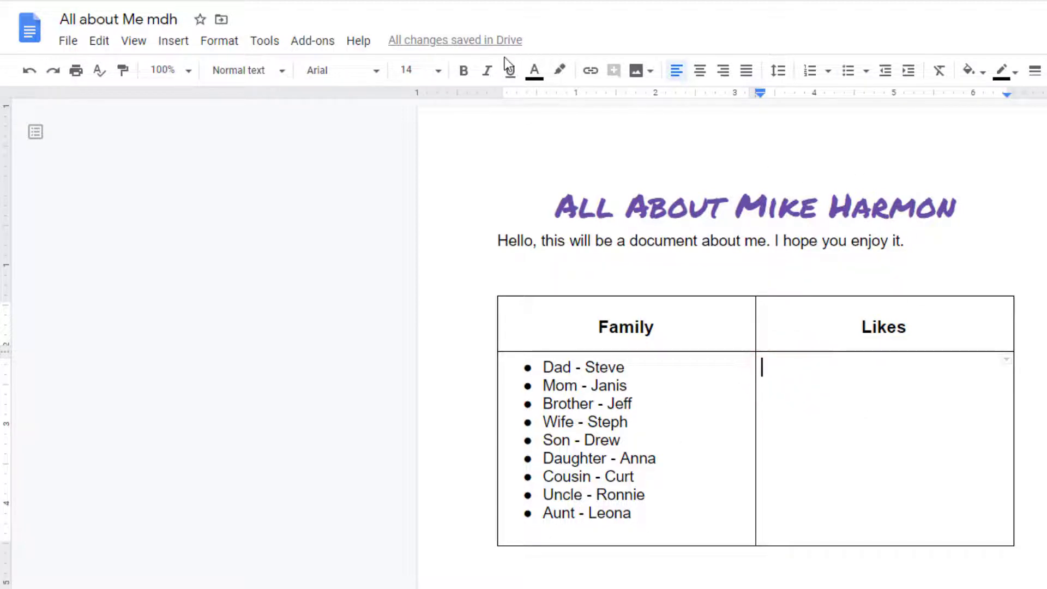
click(867, 71)
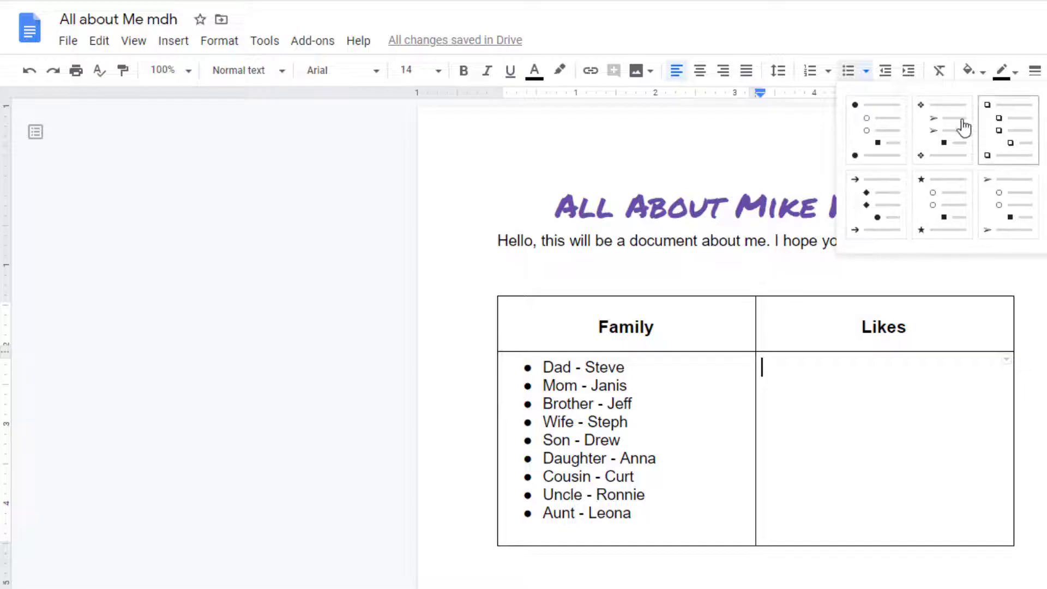
click(930, 204)
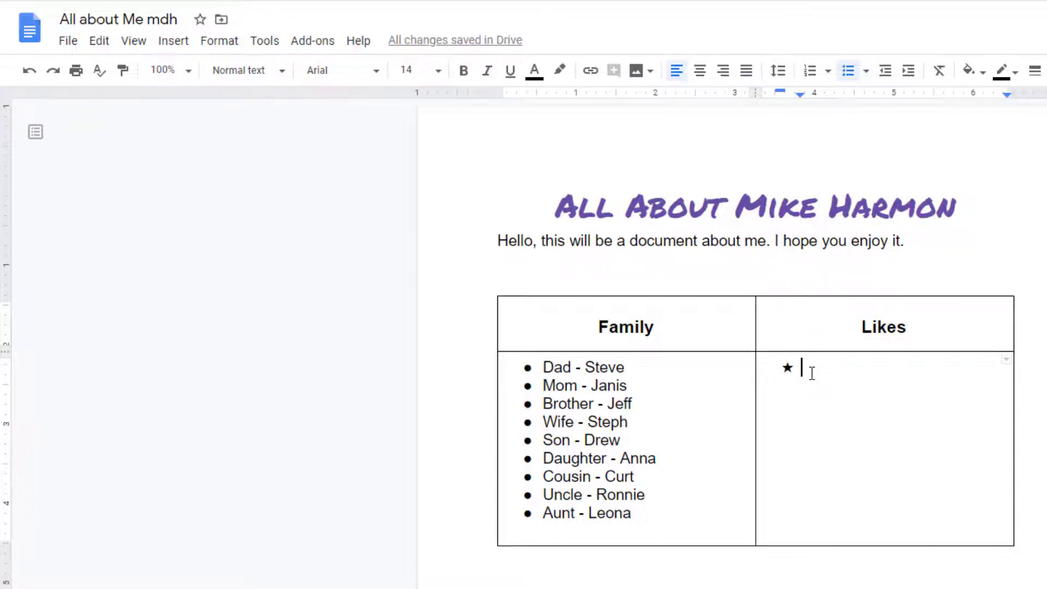
text(Lions)
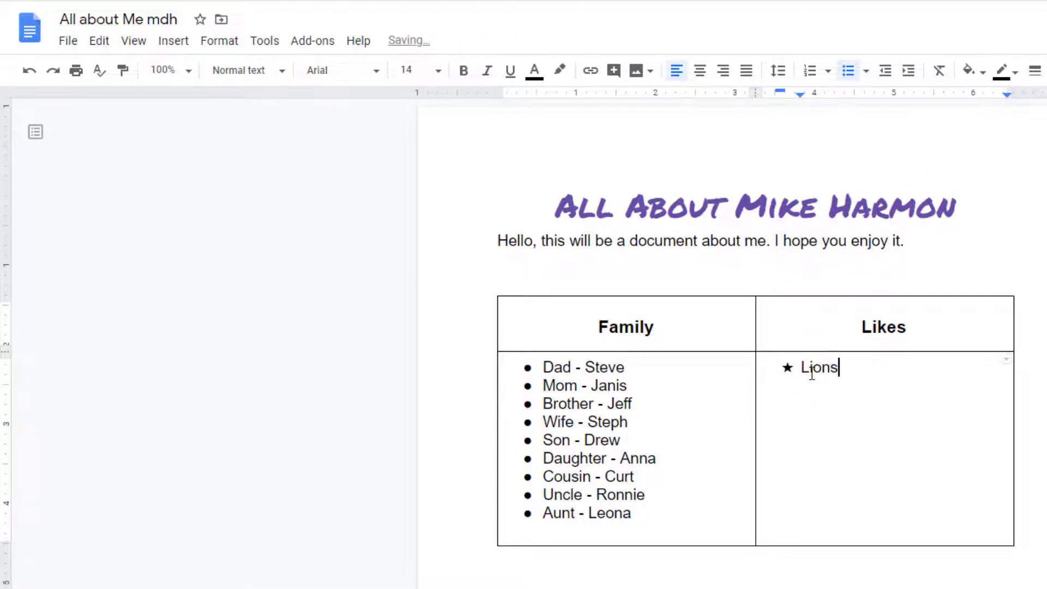
text(, Tigers, P)
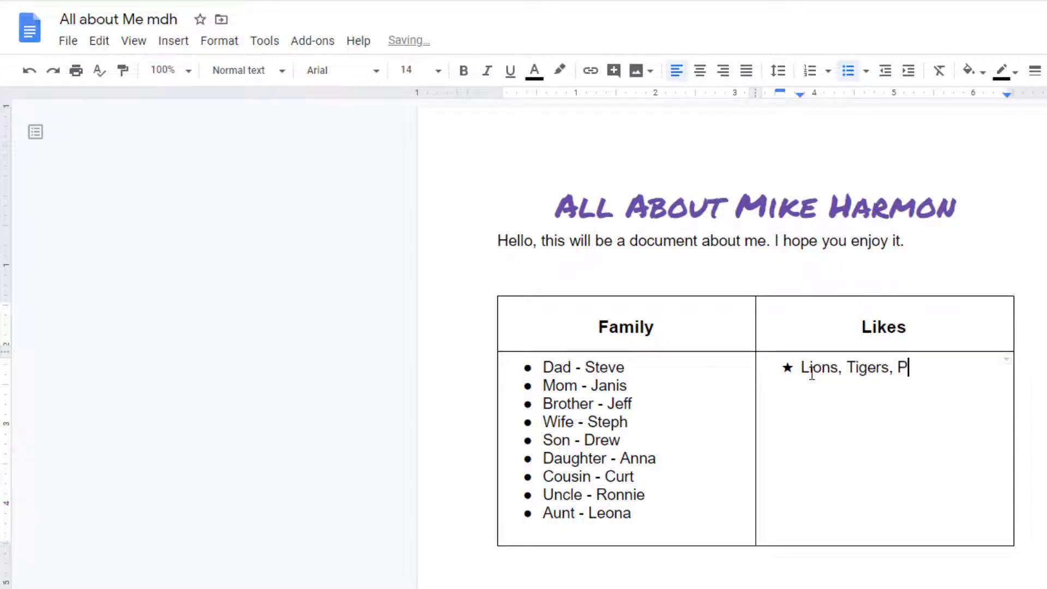
text(istons, Re)
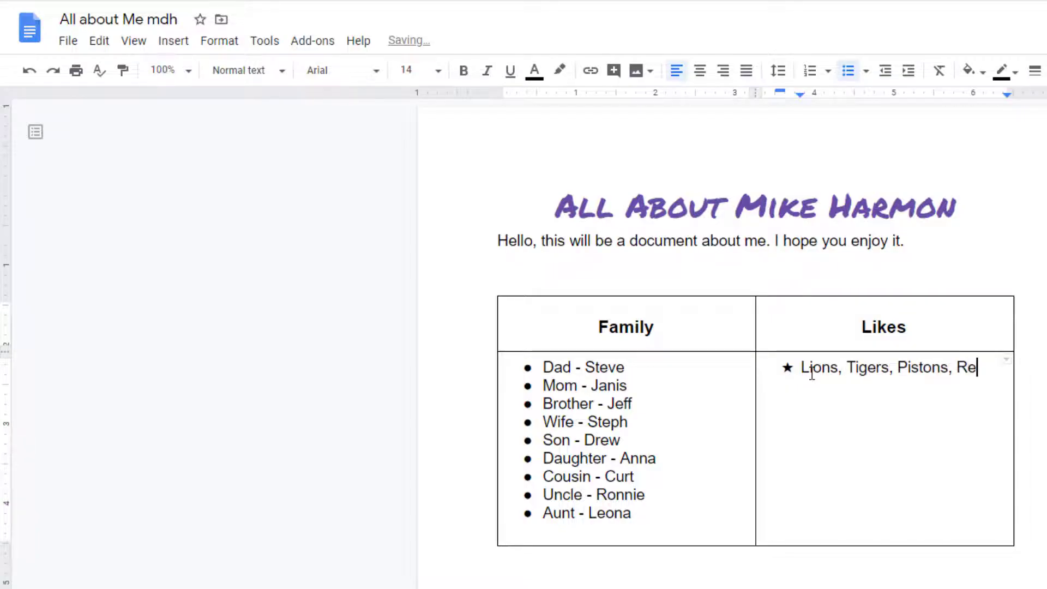
text(di Wings)
key(Return)
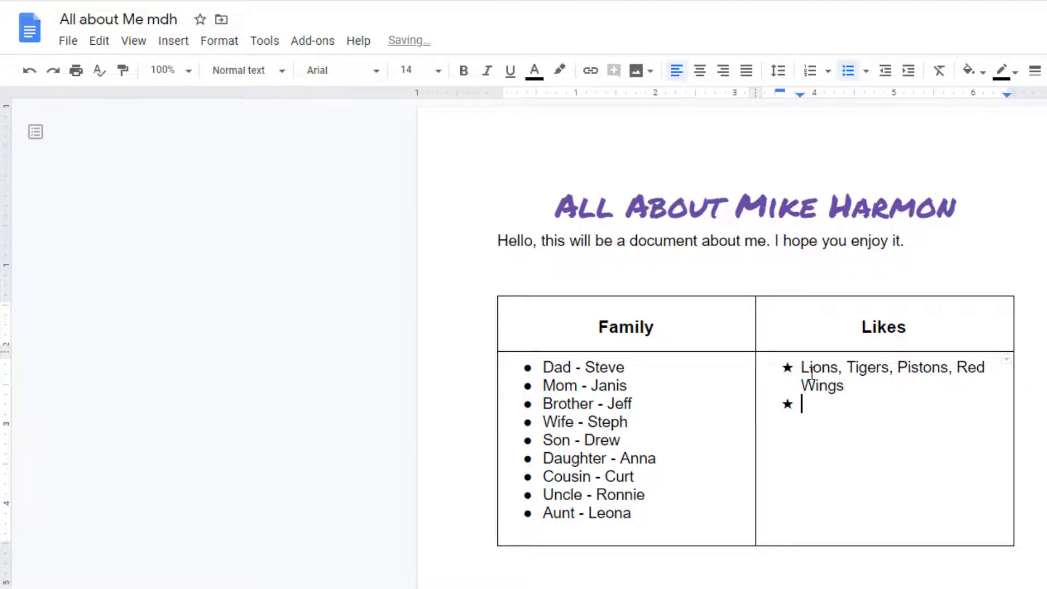
Continue the Likes list with the entries "Grand Rapids Griffins", "3D printing" and "Teaching"
text(Grand )
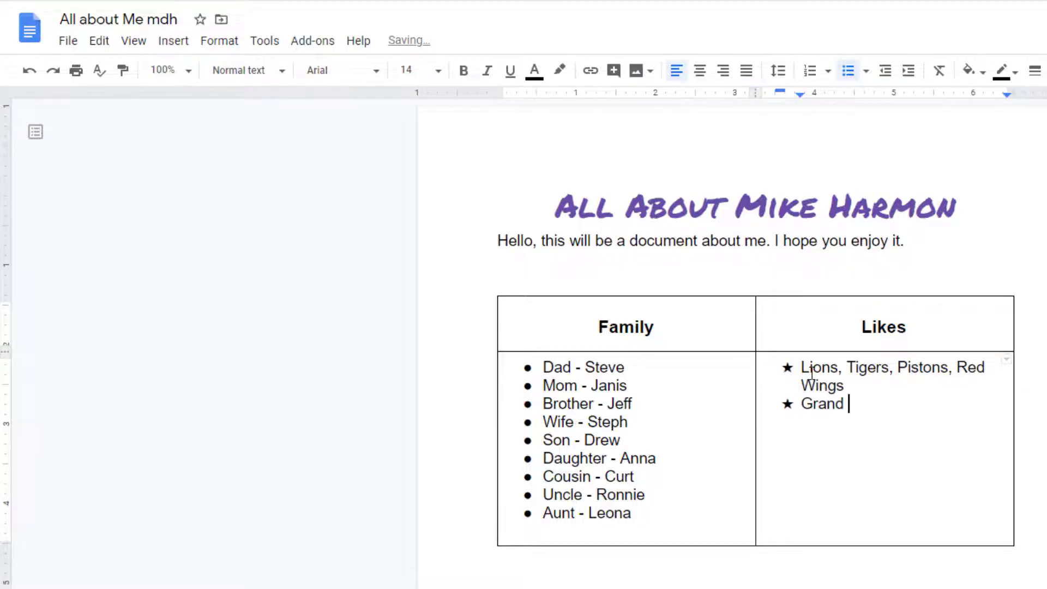
text(Rapids )
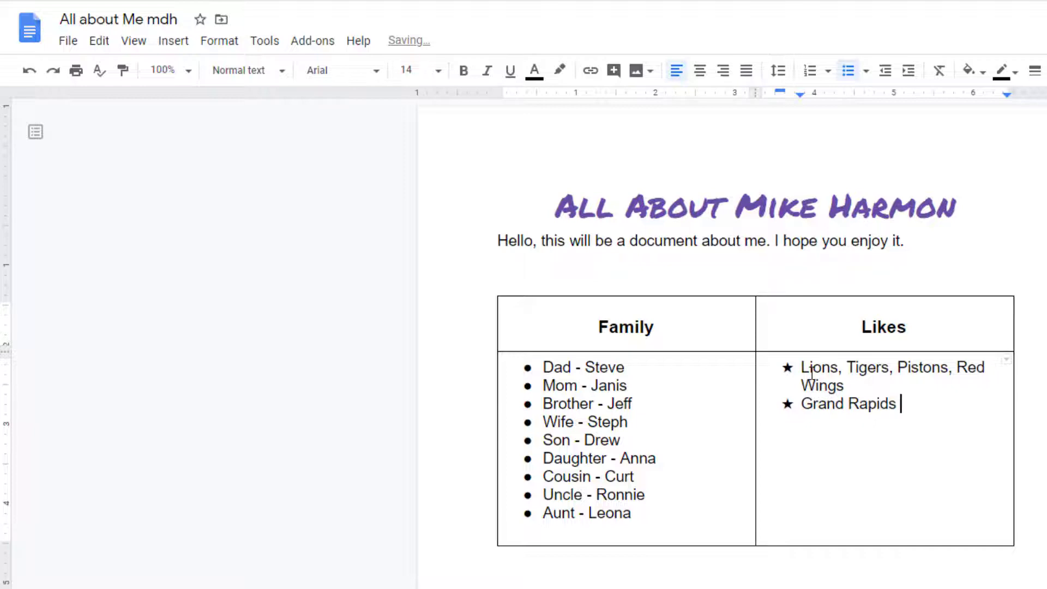
text(Griffin)
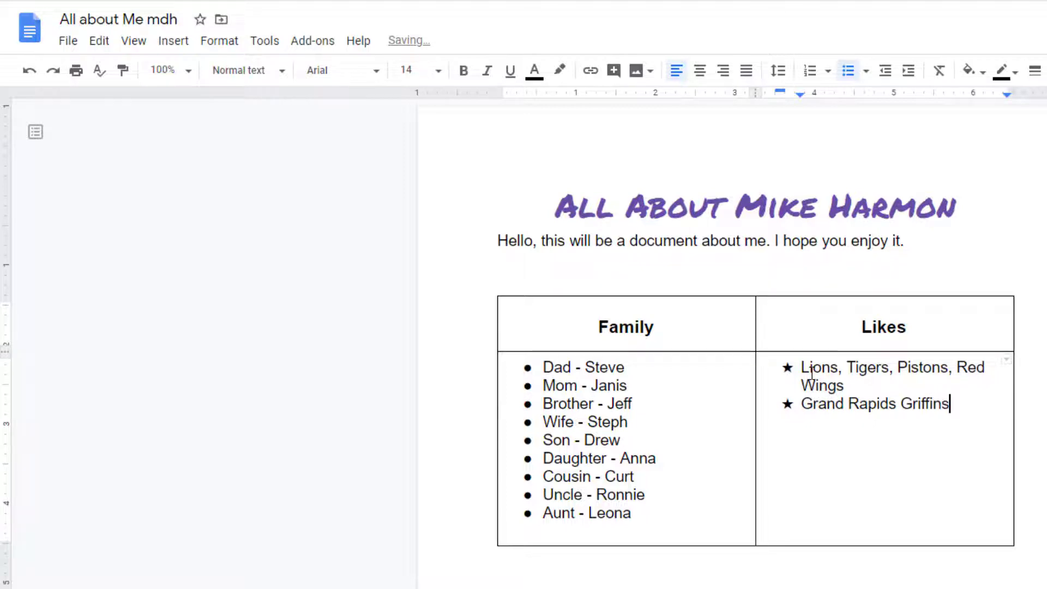
text(s)
key(Return)
text(3D printing)
key(Return)
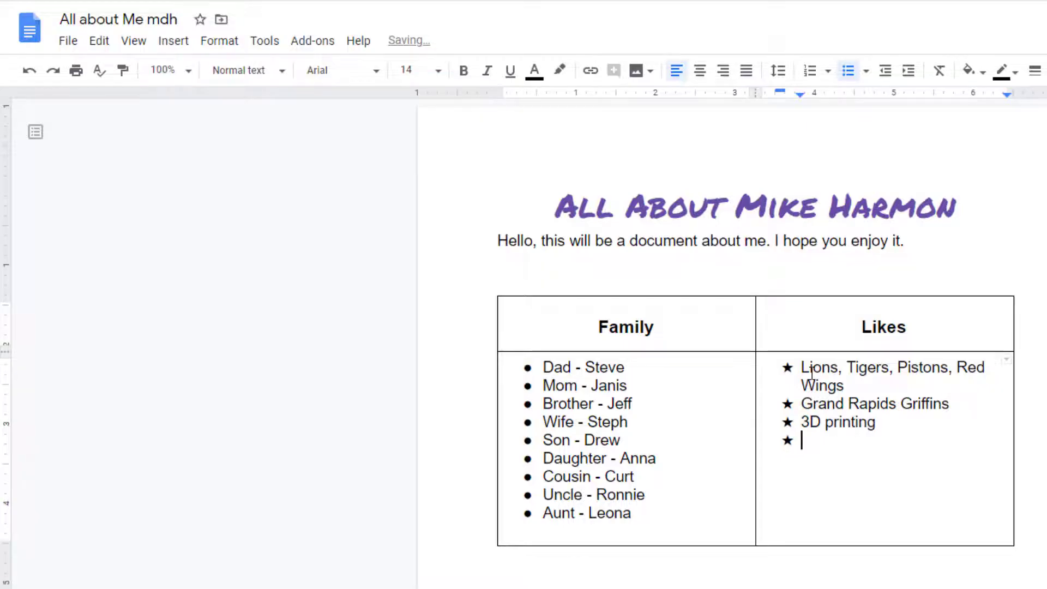
text(Teaching)
key(Return)
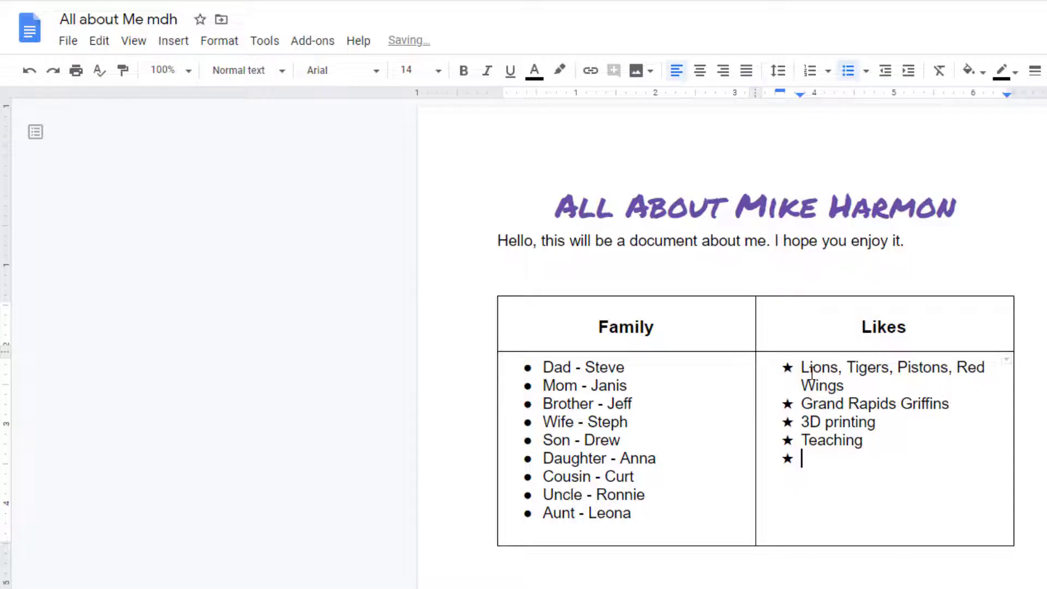
Complete the Likes list with "YouTube Channel HLModTech" and an entry giving the three pets' names separated by commas
text(Yout)
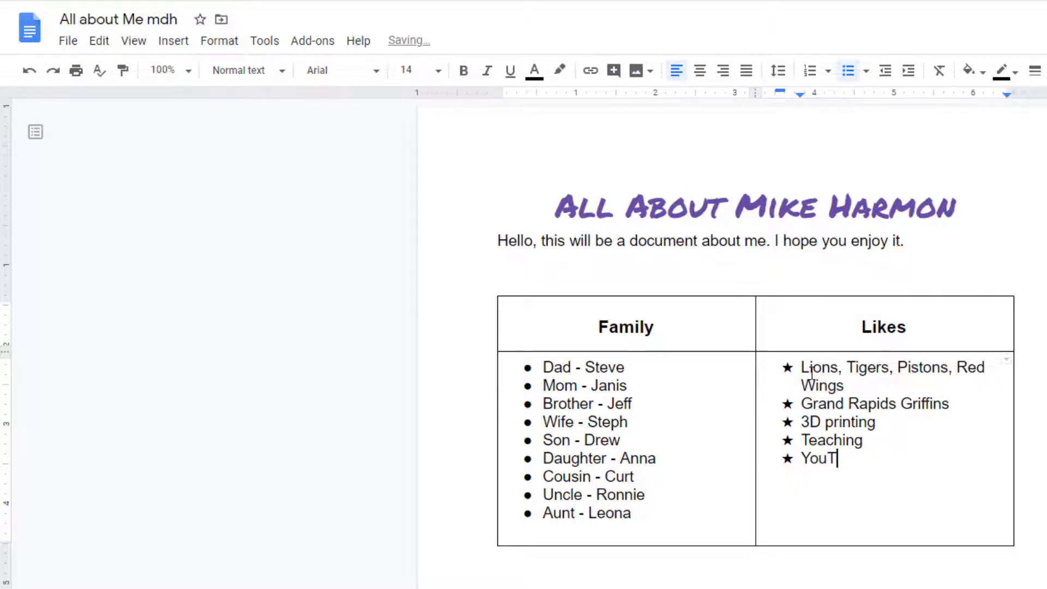
text(ube Chann)
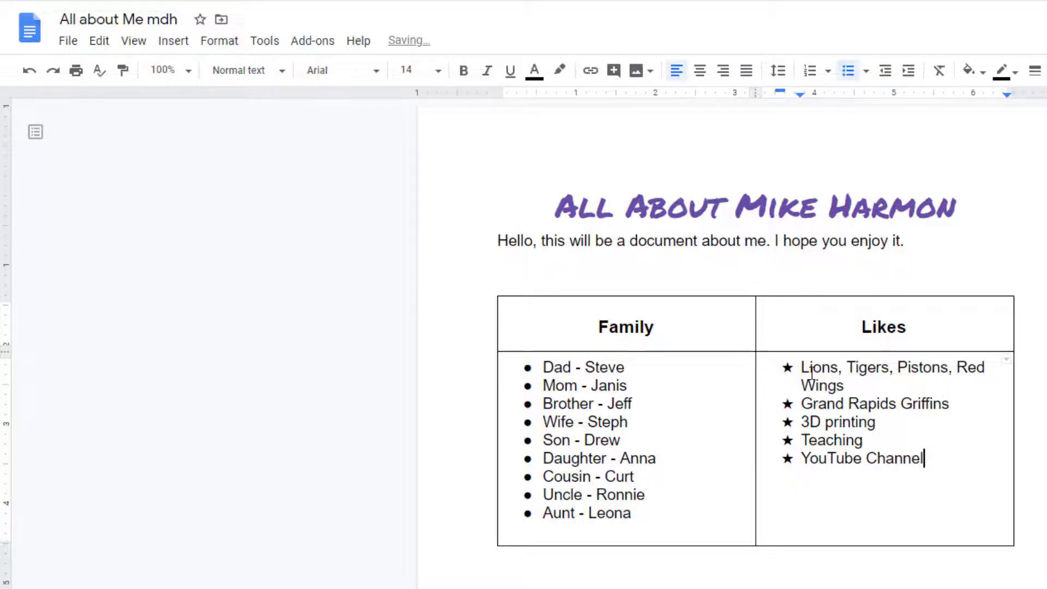
text(el HLMo)
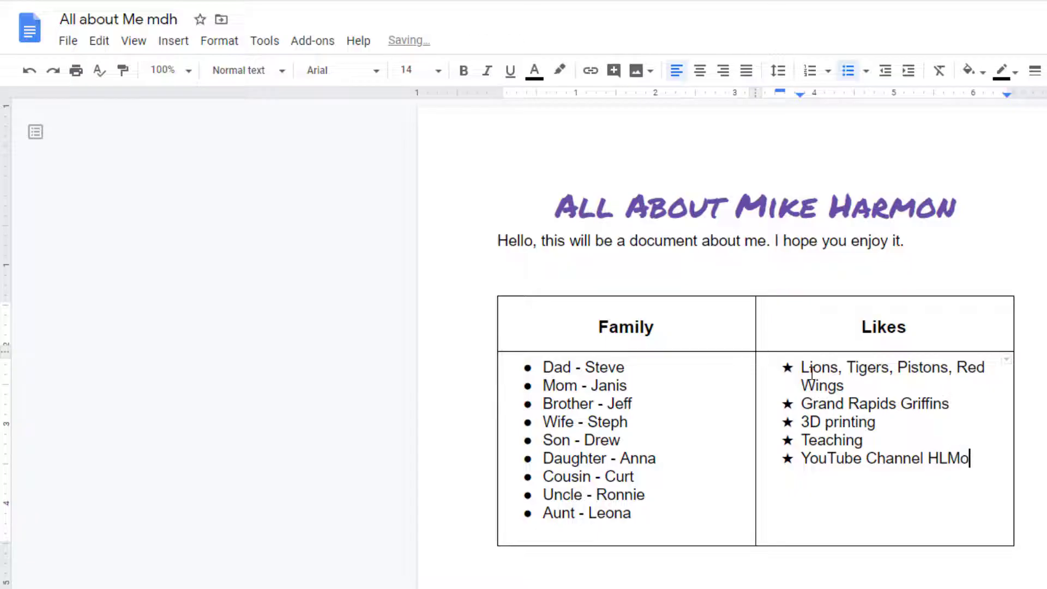
text(dTech)
key(Return)
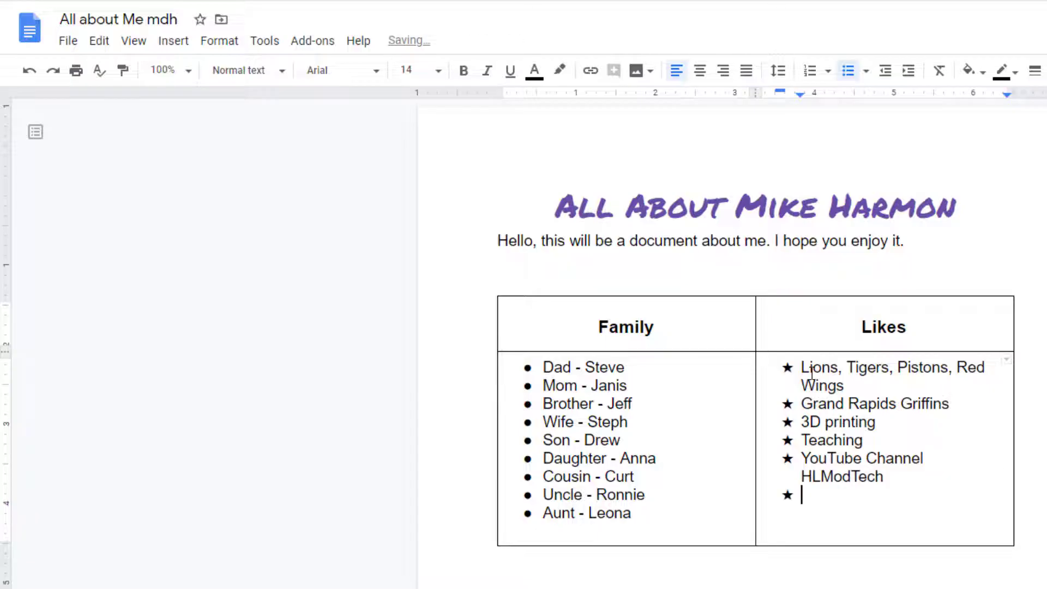
text(Bailey, )
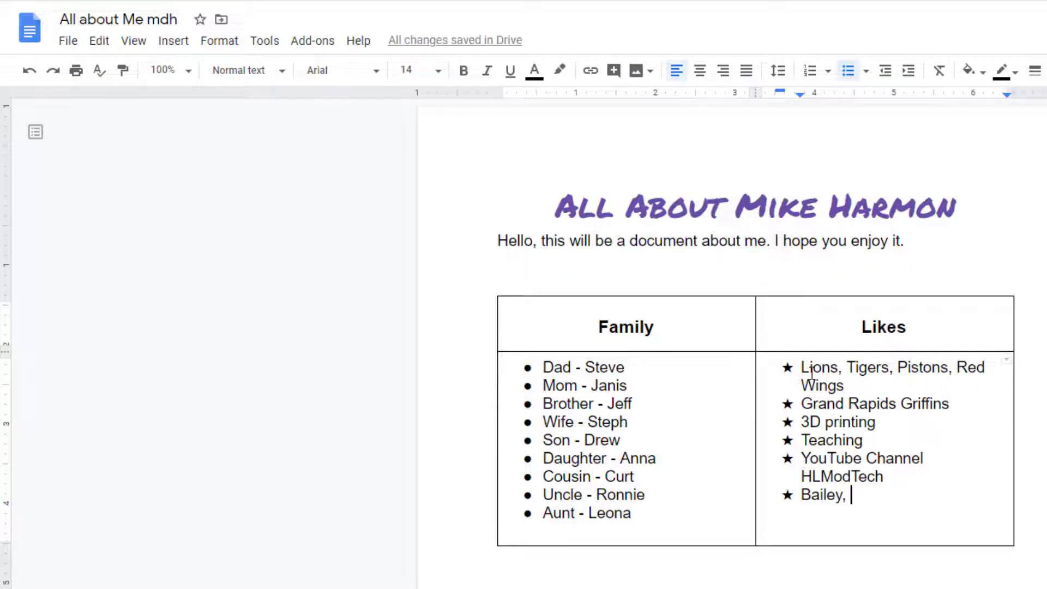
text(Alice, )
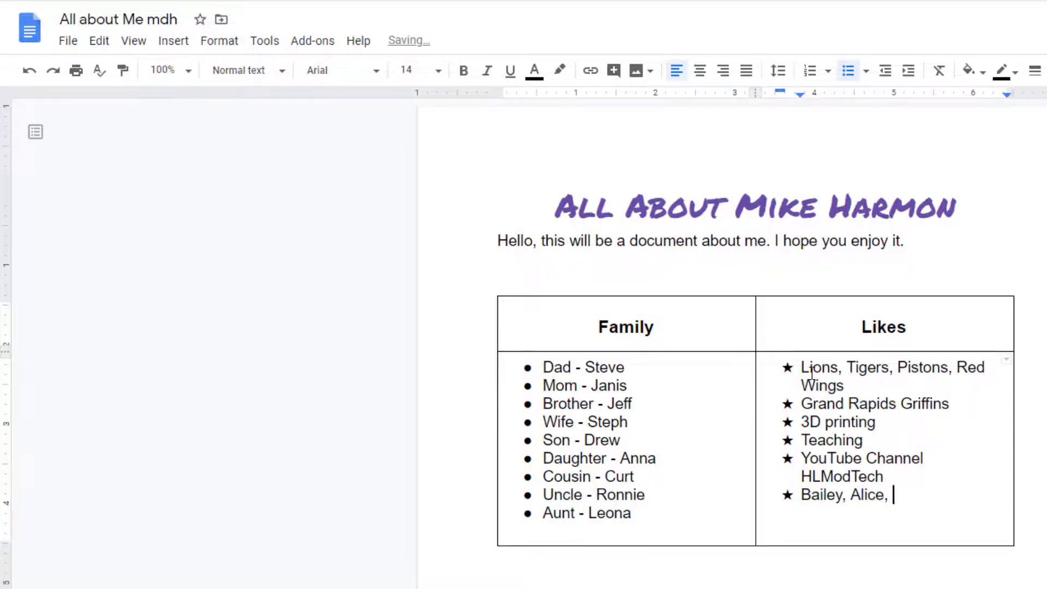
text(Ern)
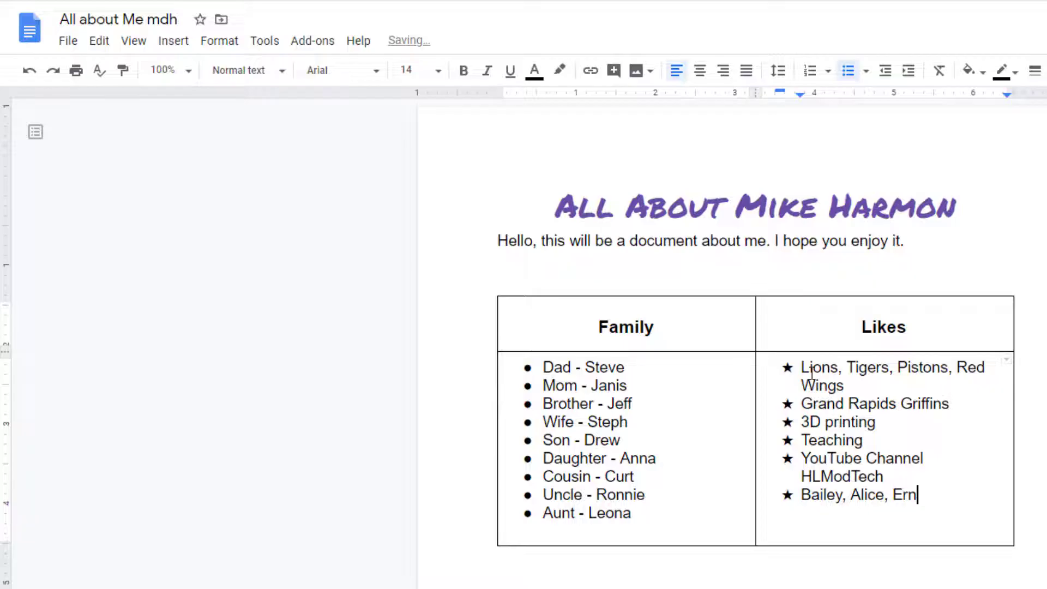
text(ee)
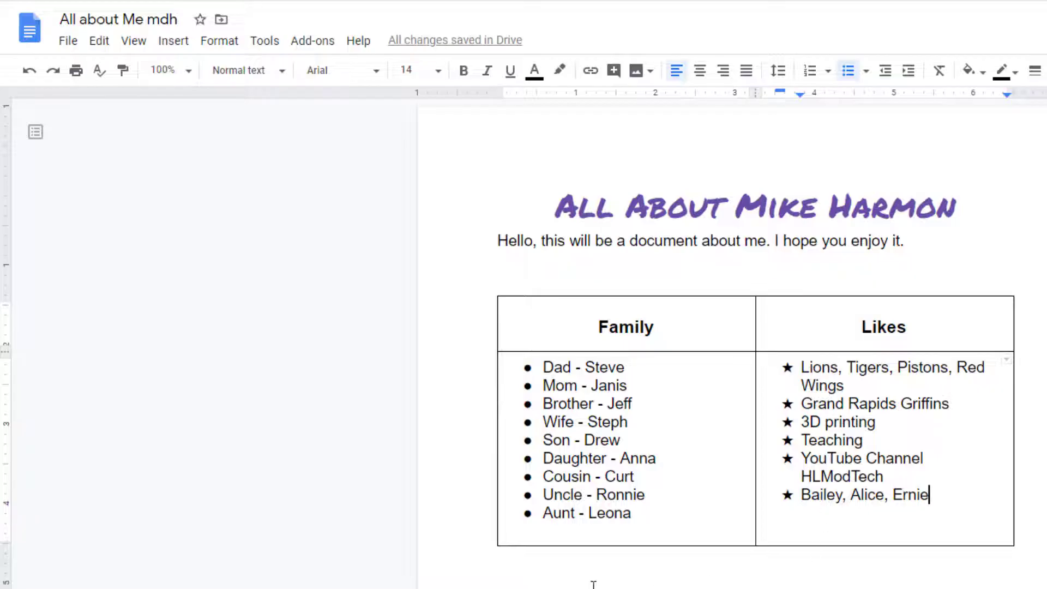
click(561, 583)
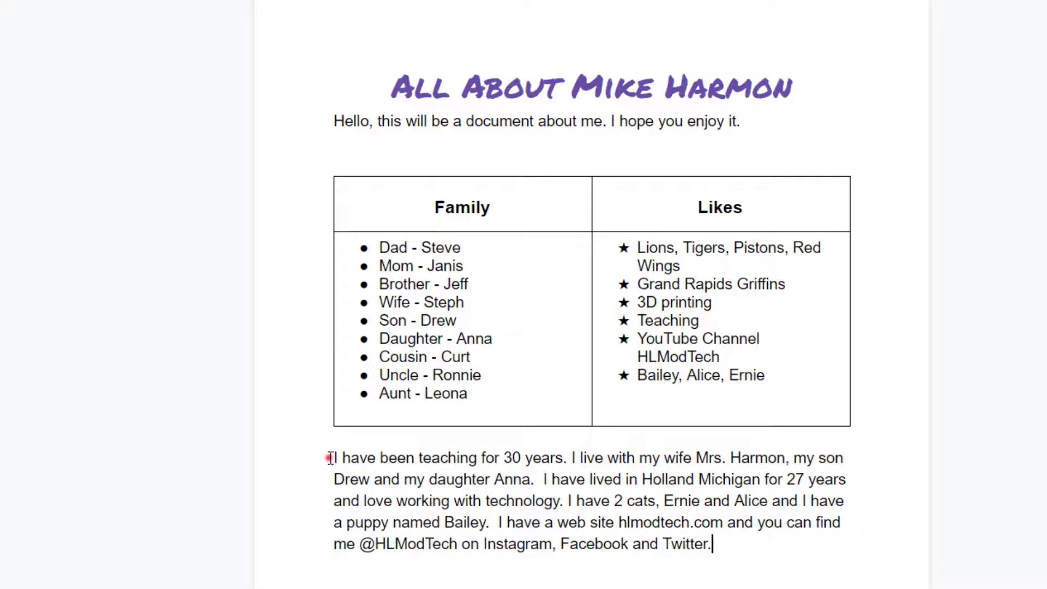
drag(331, 458, 746, 556)
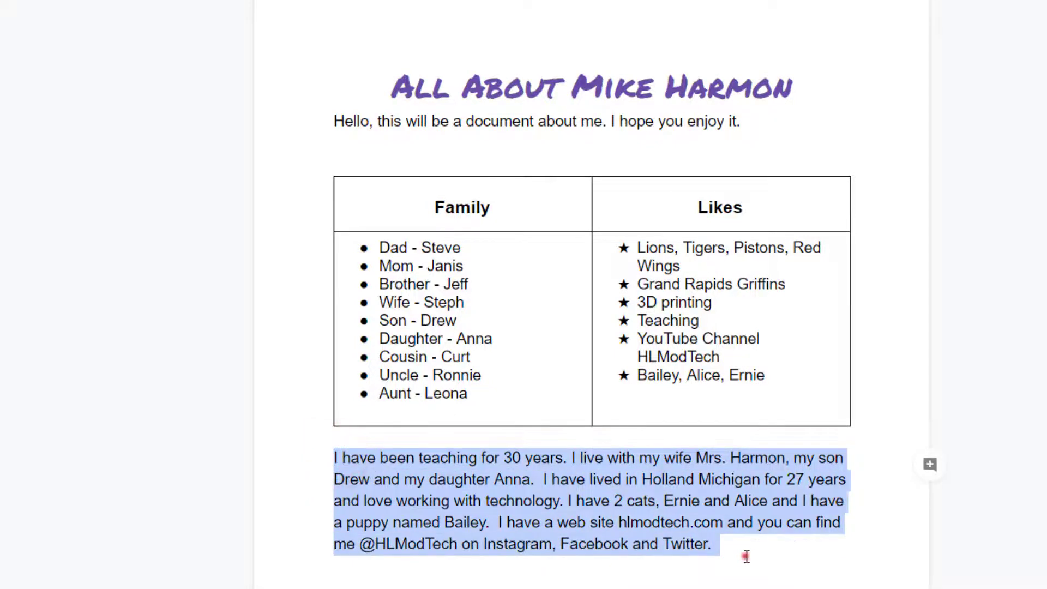
click(746, 556)
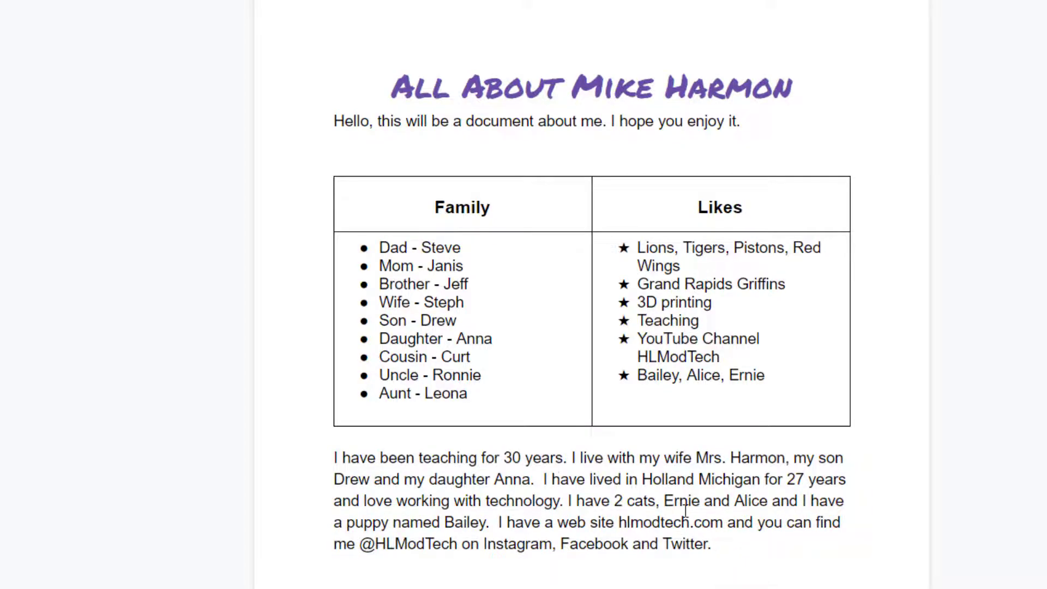
Undo the last edit in the paragraph and replace the misspelled "wyfe" with the suggested spelling "wife"
key(ctrl+z)
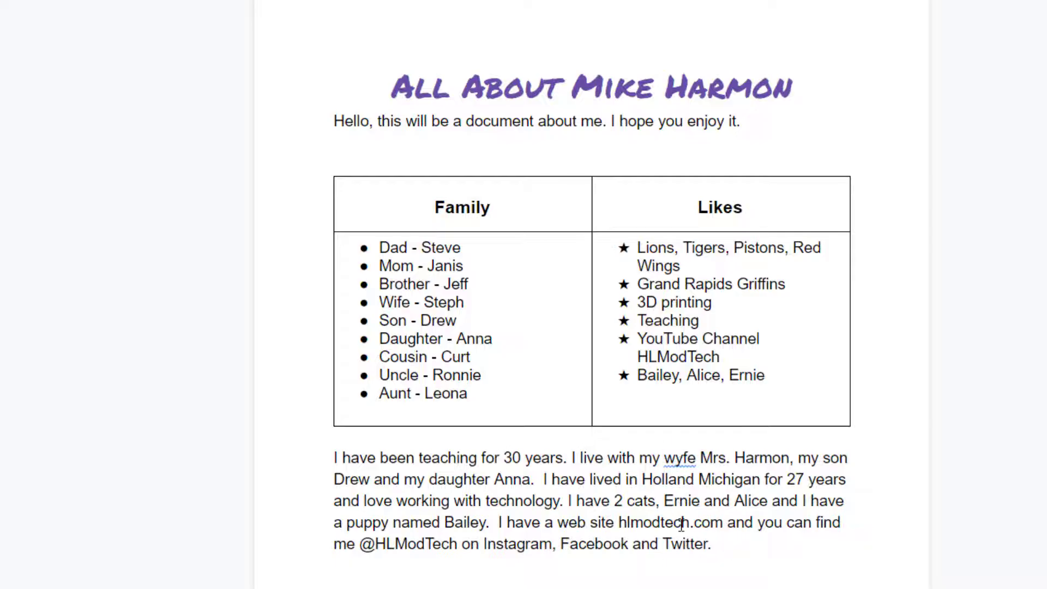
click(680, 462)
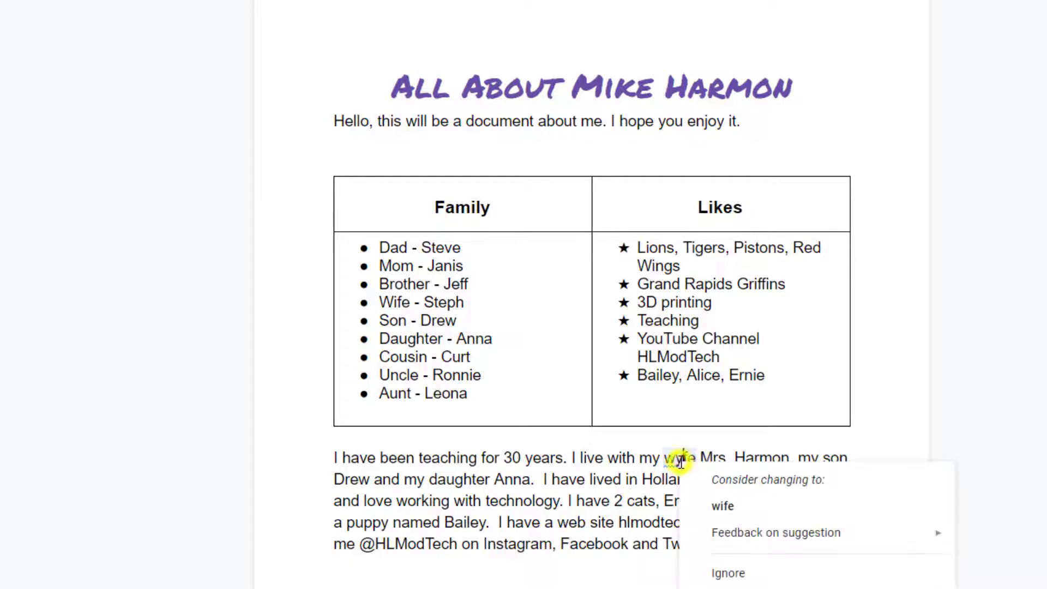
click(730, 512)
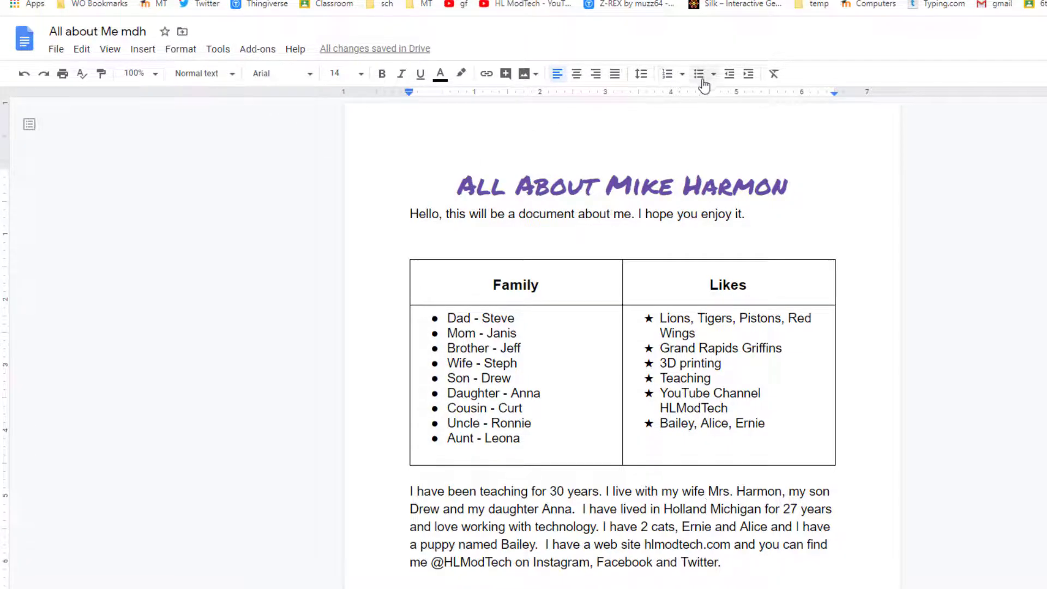
Fill the table's header row, the Family and Likes cells, with a light blue background colour
drag(441, 286, 696, 281)
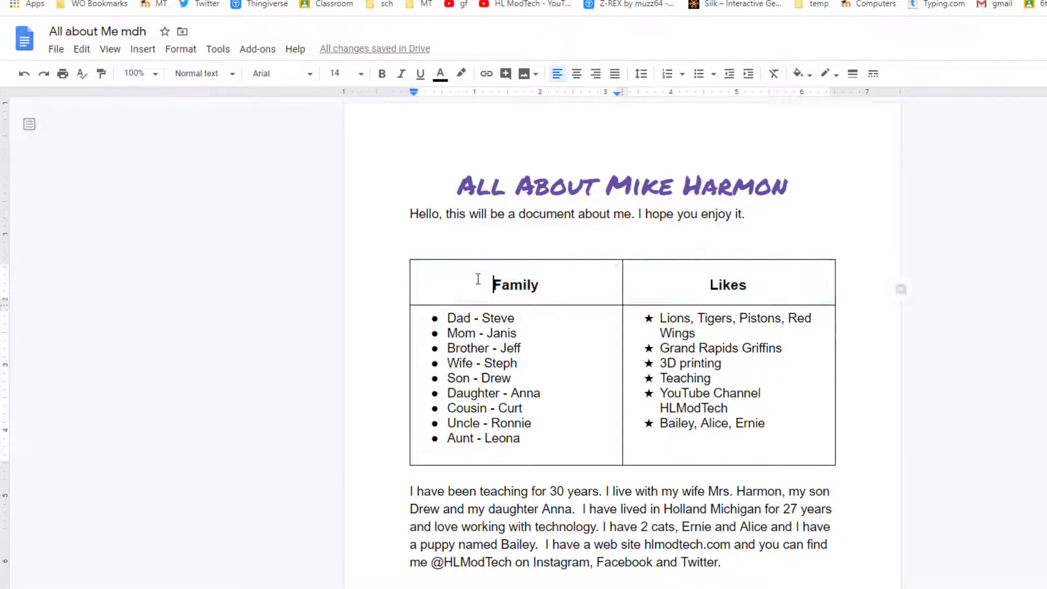
drag(477, 280, 703, 281)
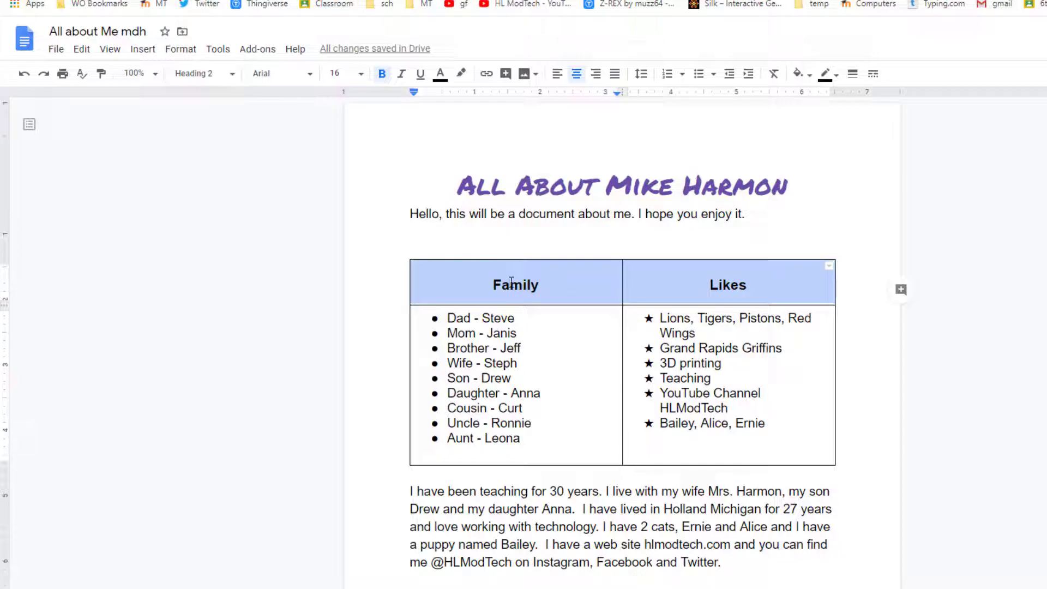
click(799, 73)
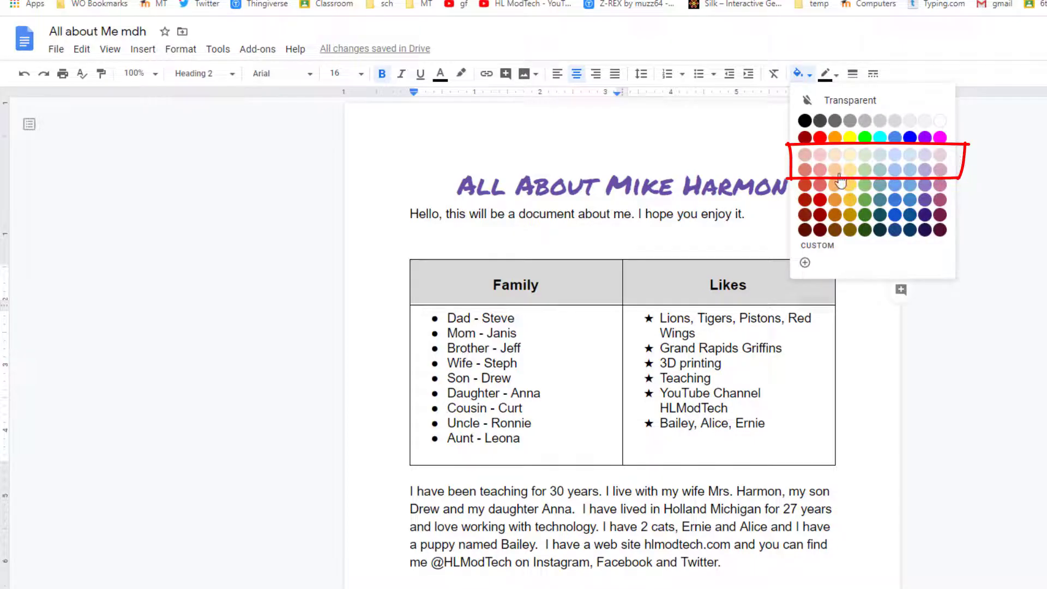
click(909, 170)
click(758, 208)
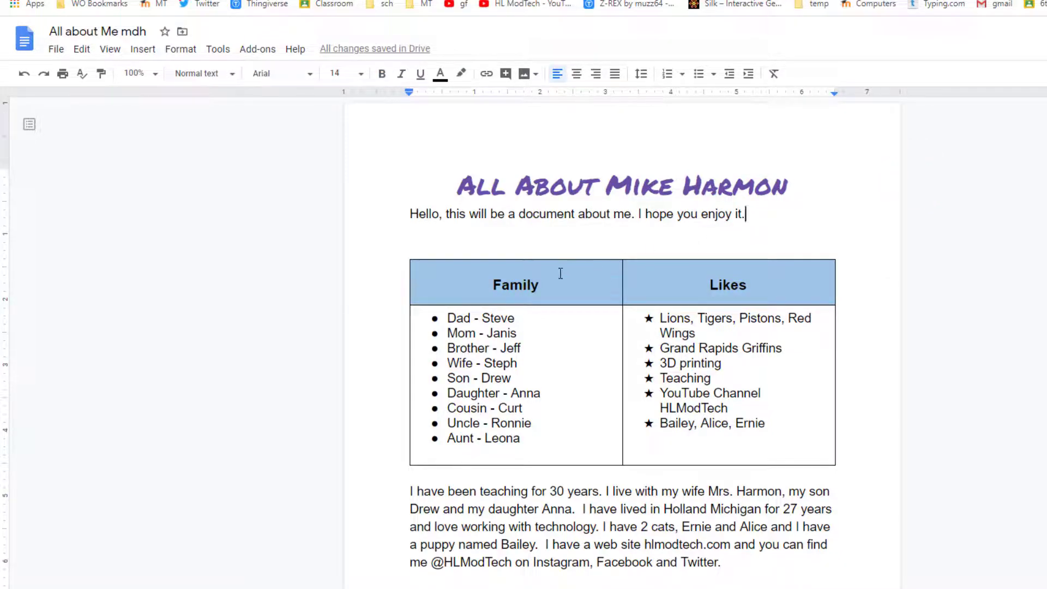
Set the border colour of all cells in the Family and Likes table to a custom golden yellow, around #f1cd13
drag(491, 281, 788, 424)
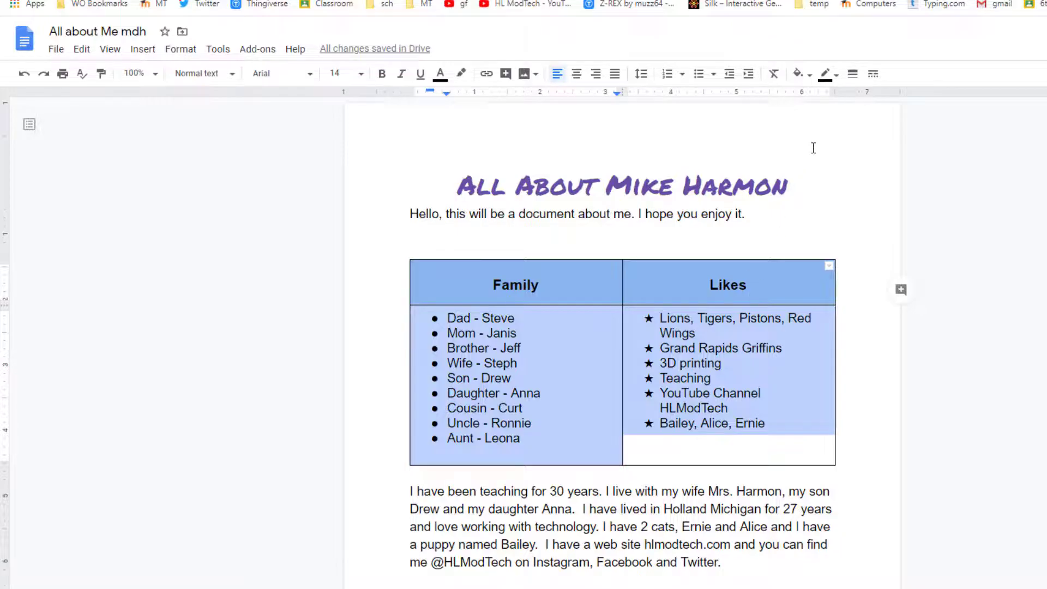
click(830, 74)
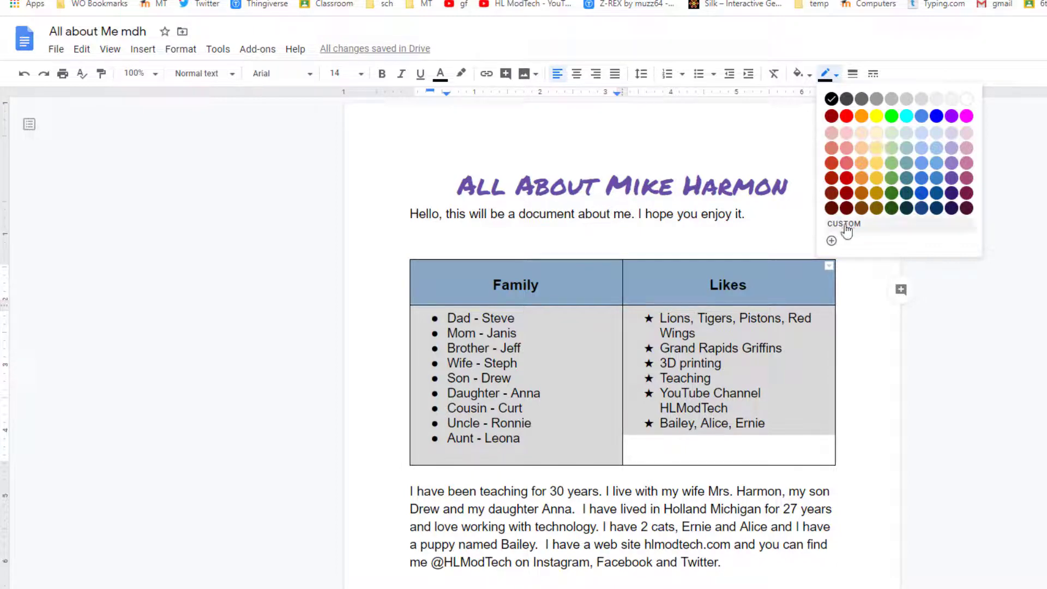
click(831, 240)
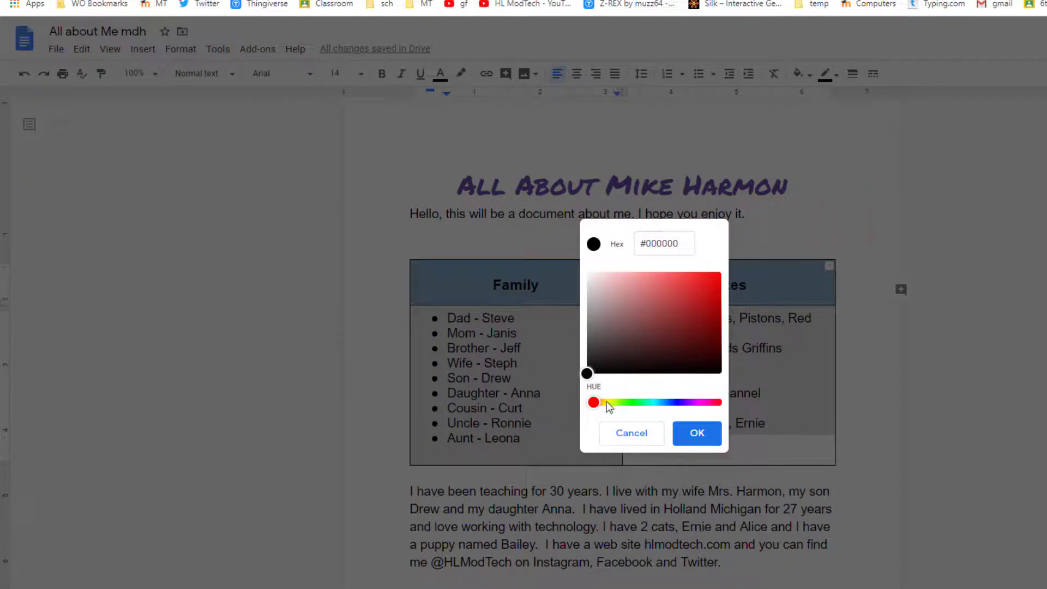
drag(607, 403, 616, 402)
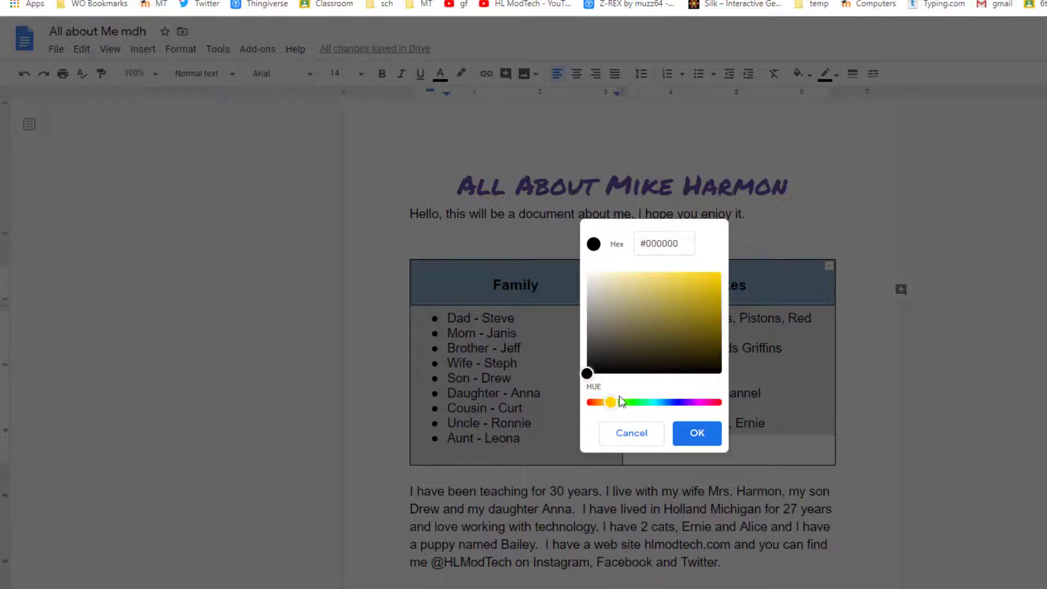
drag(678, 322, 704, 275)
click(606, 402)
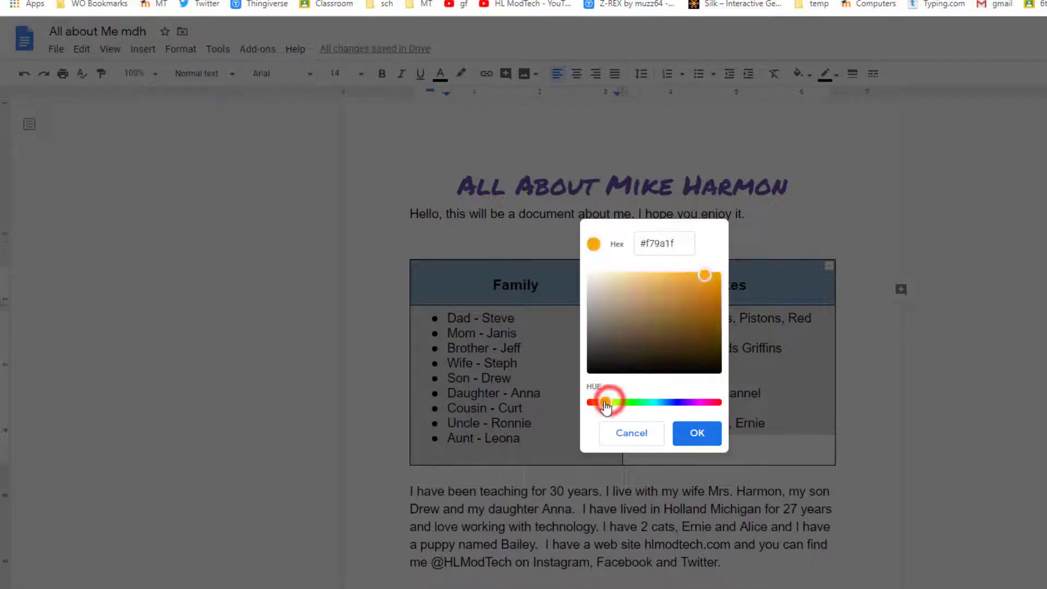
drag(606, 402, 611, 403)
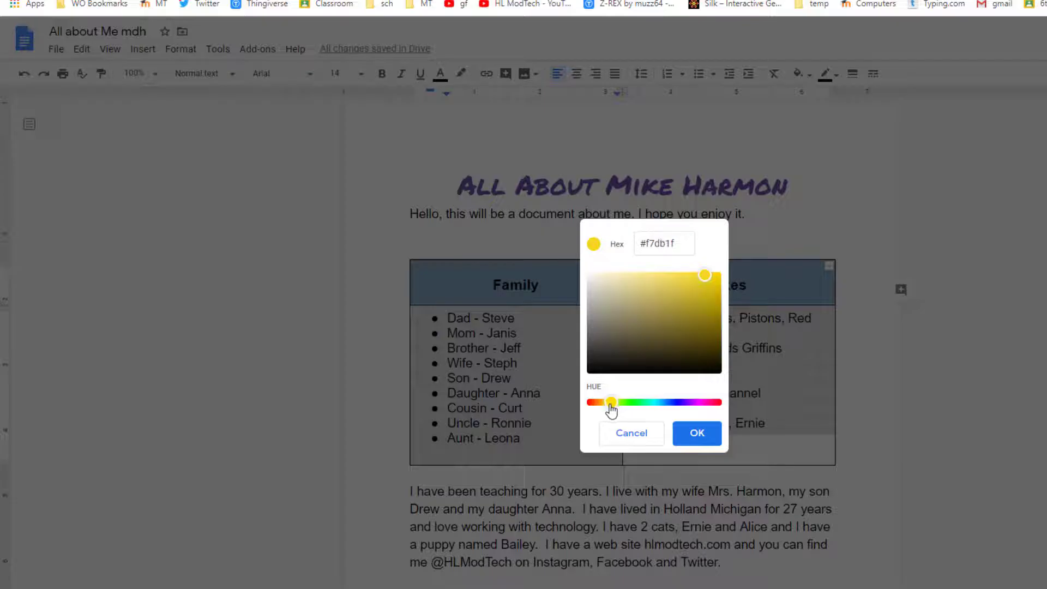
click(704, 276)
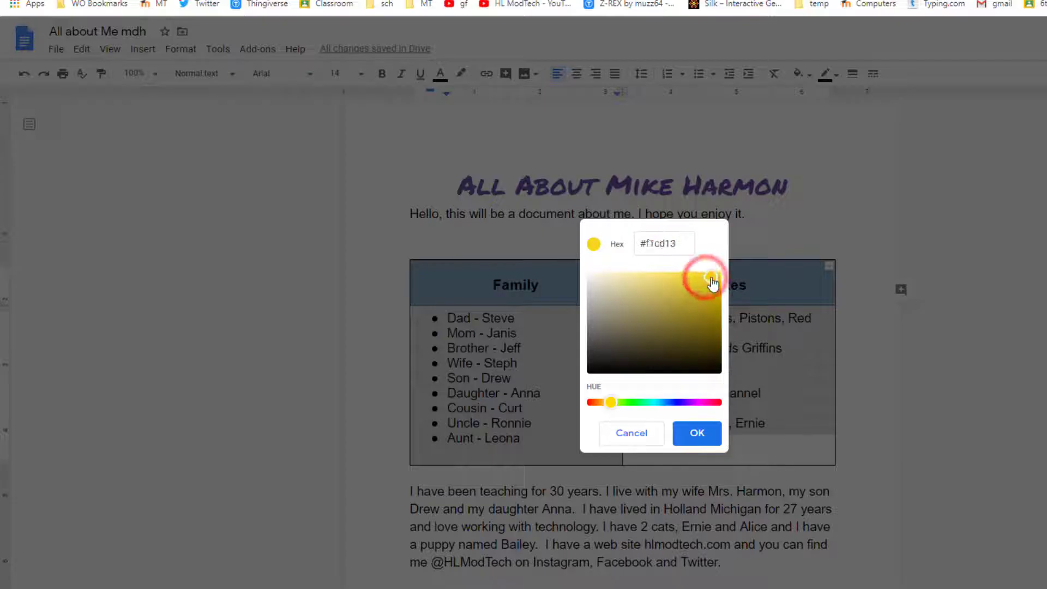
click(697, 433)
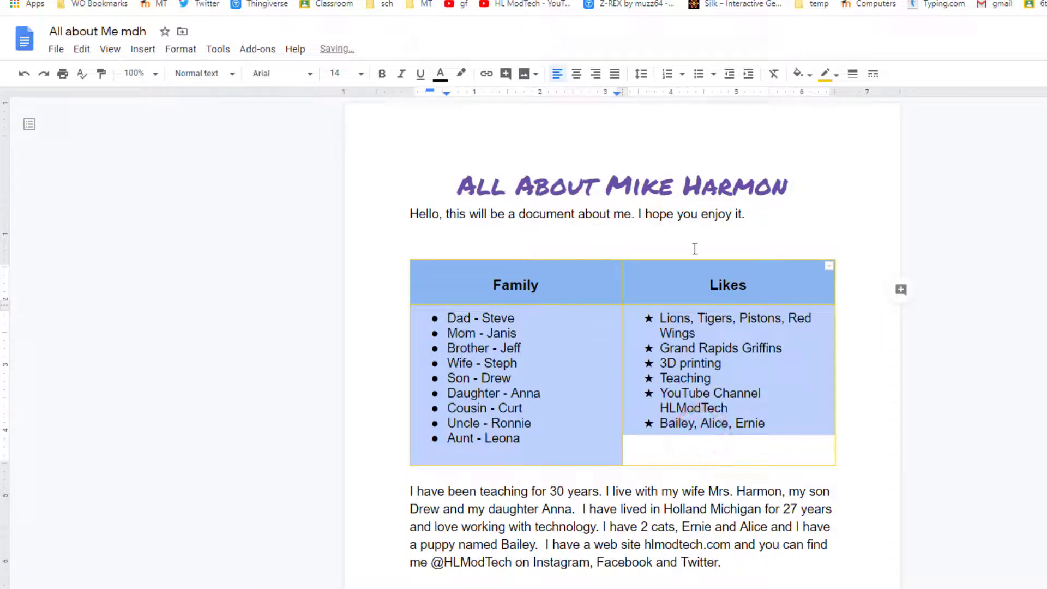
Set the border width of the selected table cells to 2.25pt and deselect the table
click(853, 74)
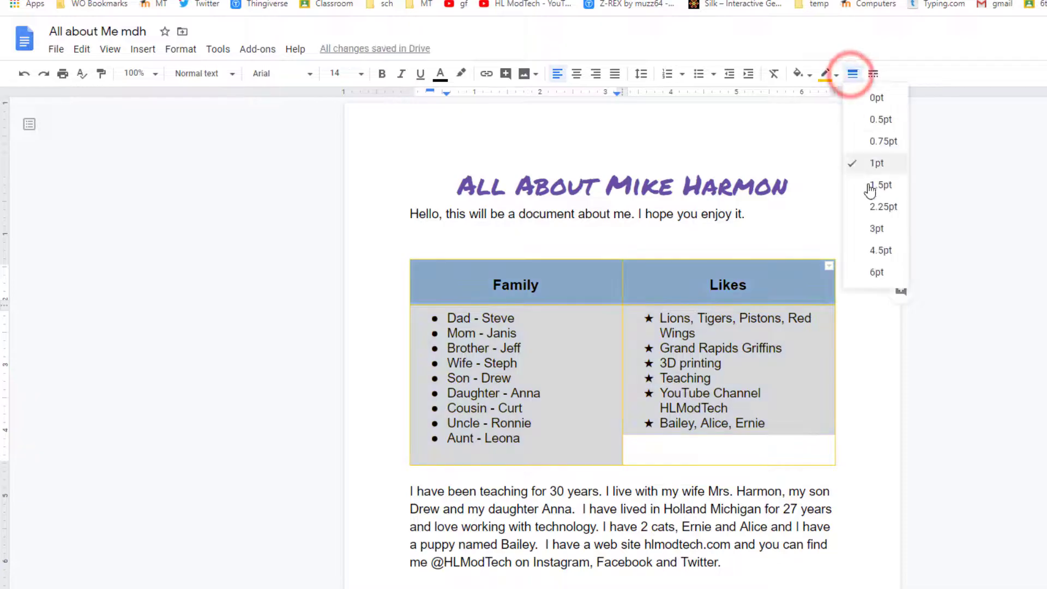
click(872, 207)
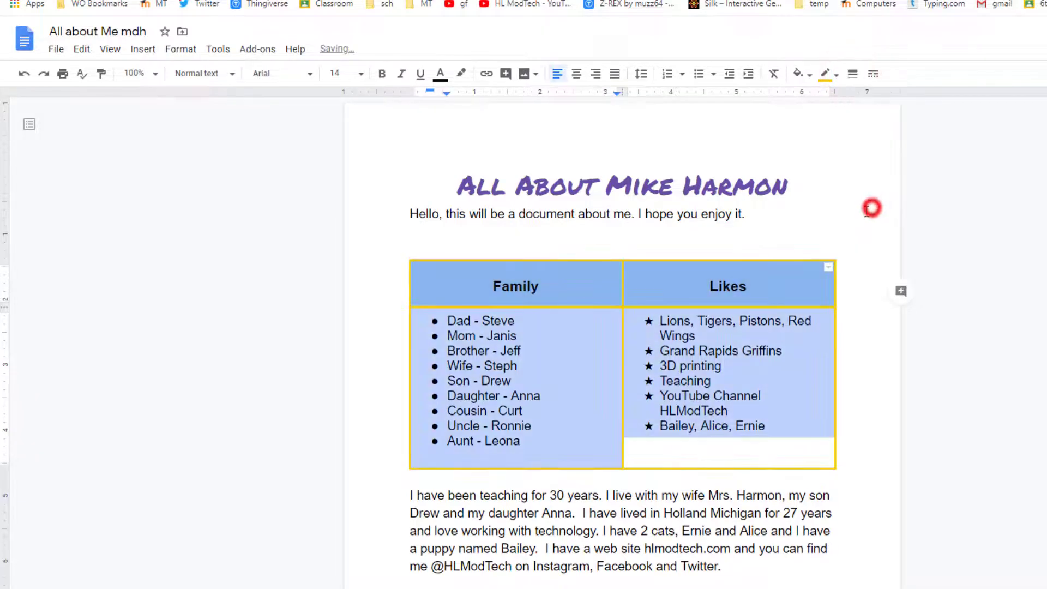
click(670, 250)
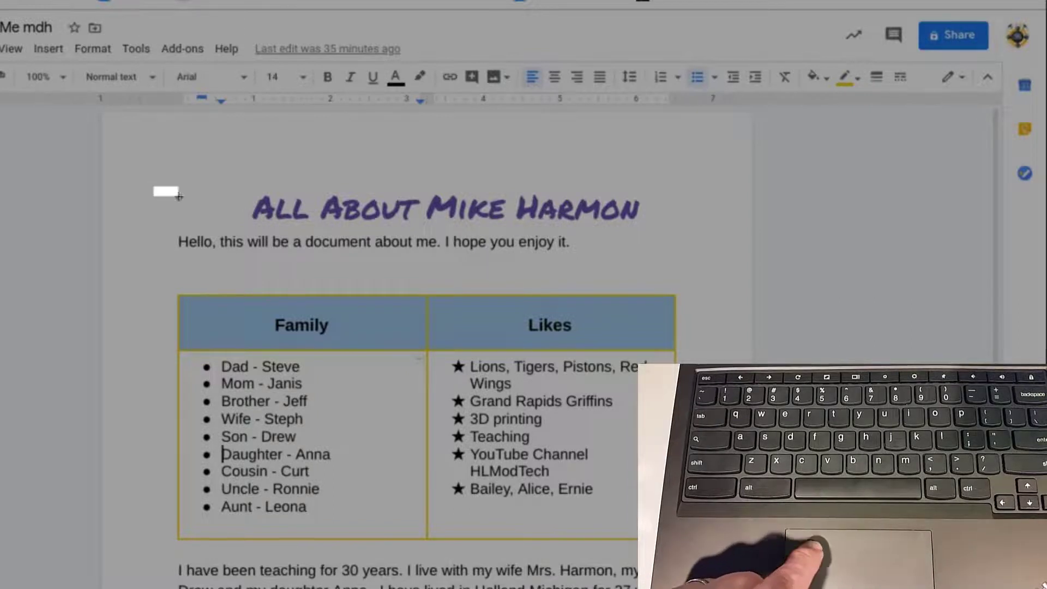
Capture a partial screenshot of the title and table, and set the document zoom to 75% to fit the whole text
drag(179, 197, 684, 588)
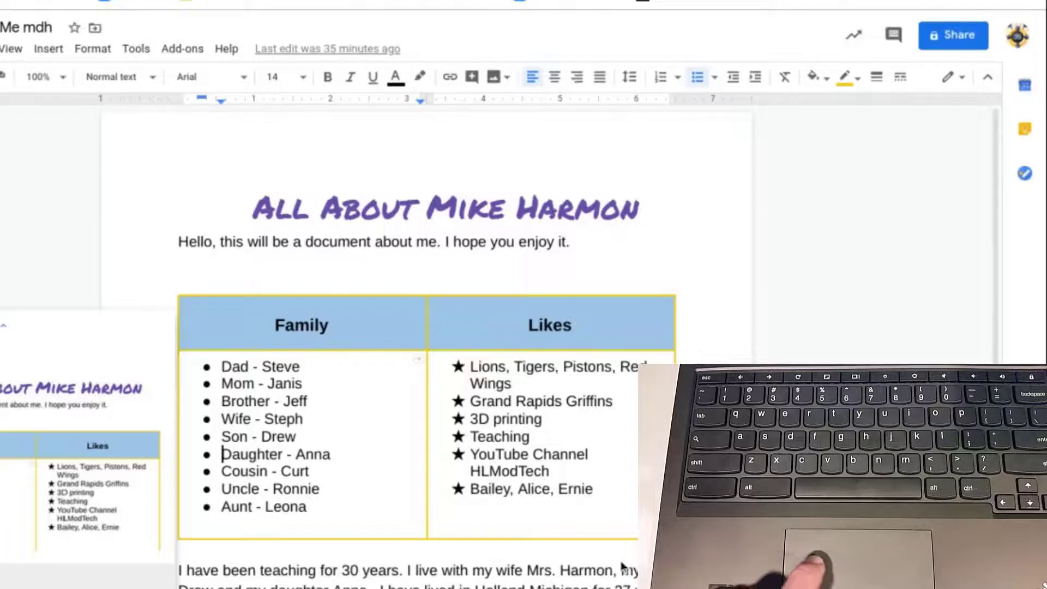
scroll(524, 534, down, 2)
click(430, 500)
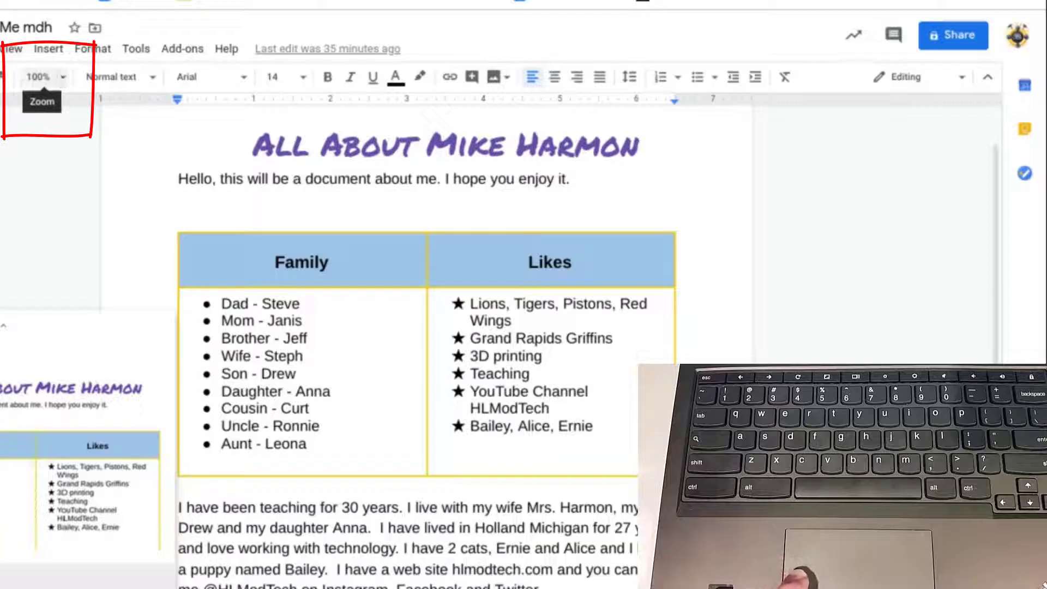
click(64, 79)
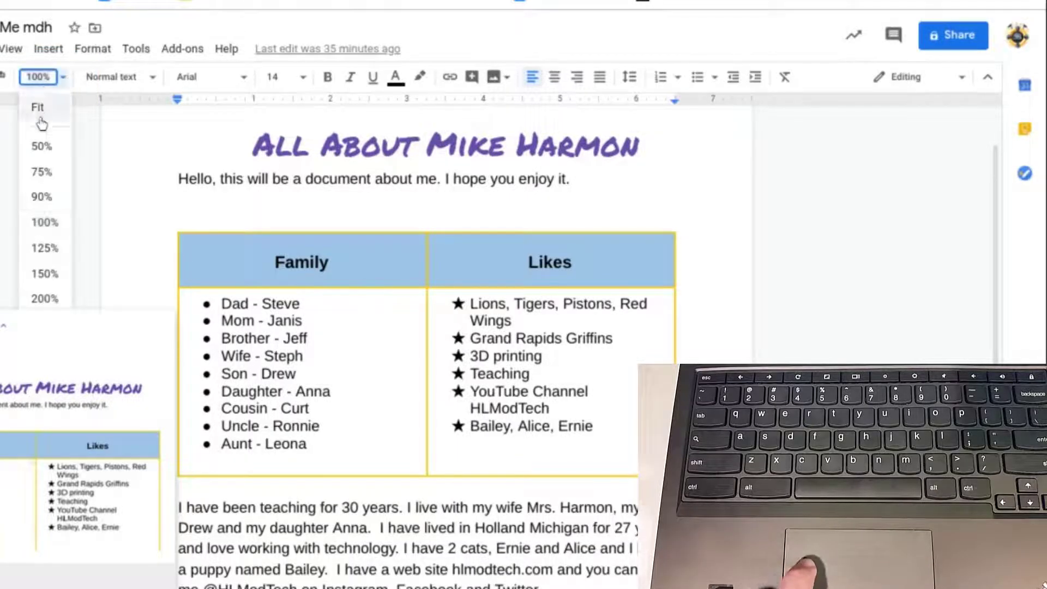
click(45, 173)
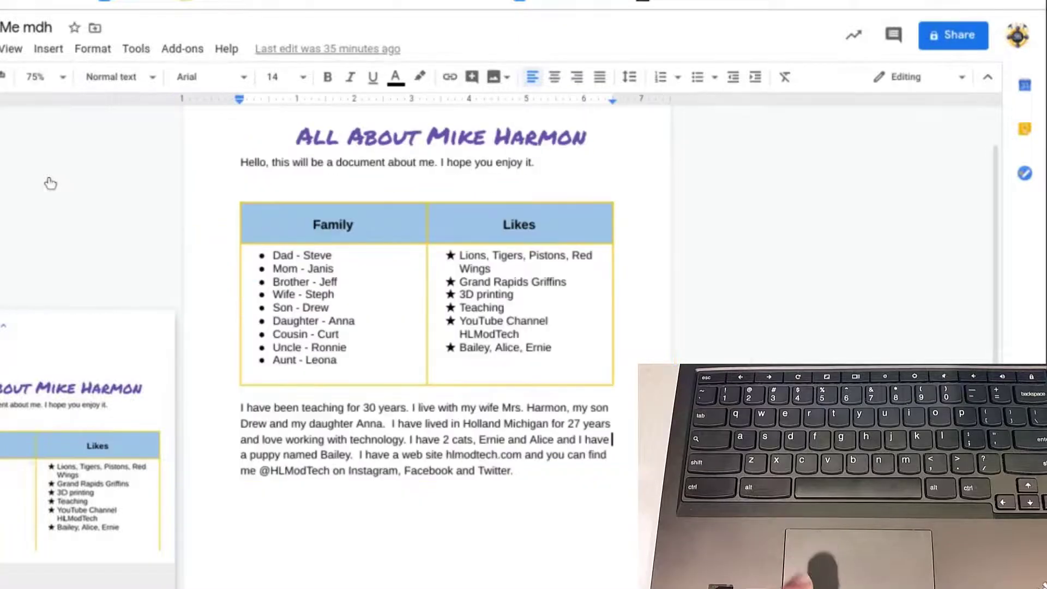
Capture a partial screenshot covering the document from its title through the paragraph below the table
click(32, 216)
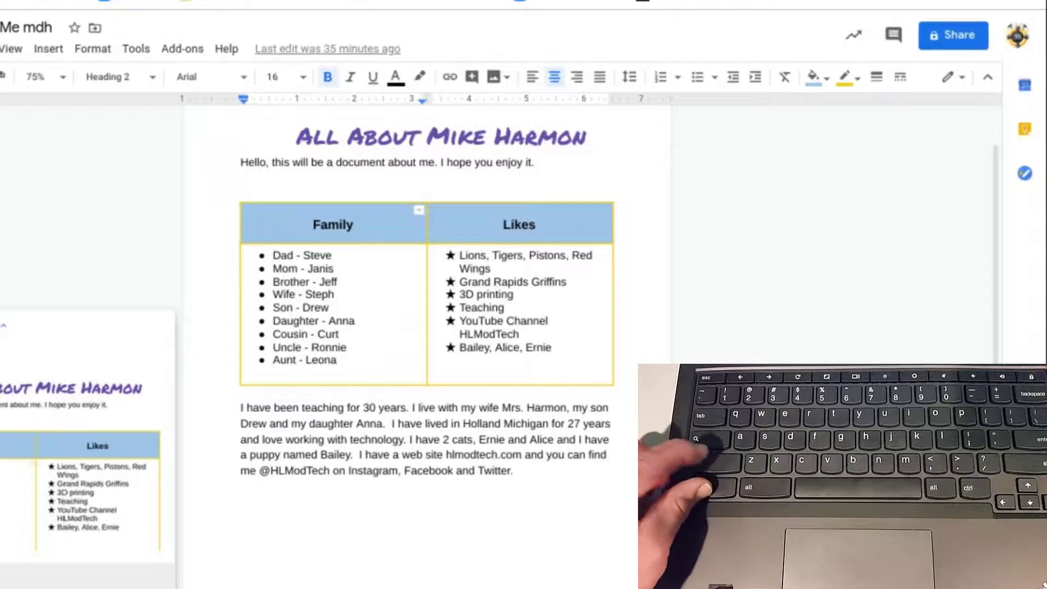
key(ctrl+shift+F5)
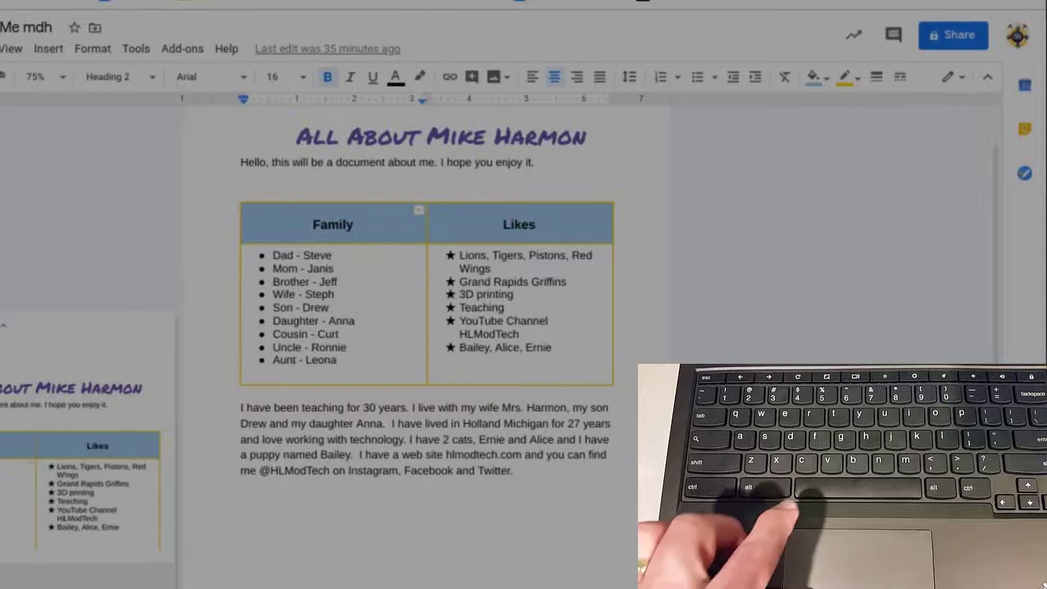
drag(219, 120, 633, 496)
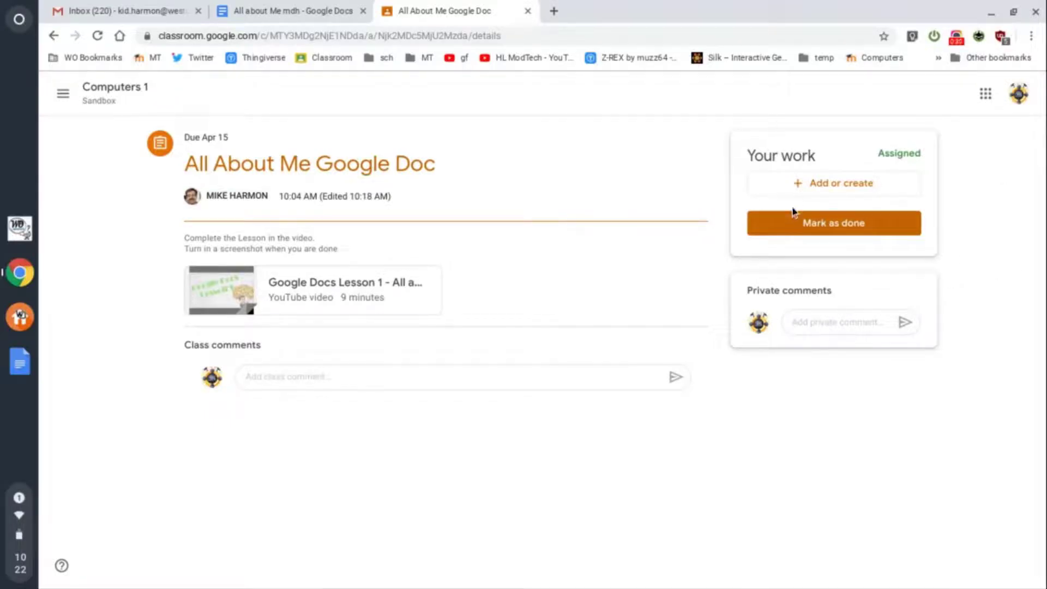
In Google Classroom, attach "Screenshot 2020-04-13 at 10.20.56 AM.png" from the Downloads folder to the "All About Me Google Doc" assignment
click(801, 184)
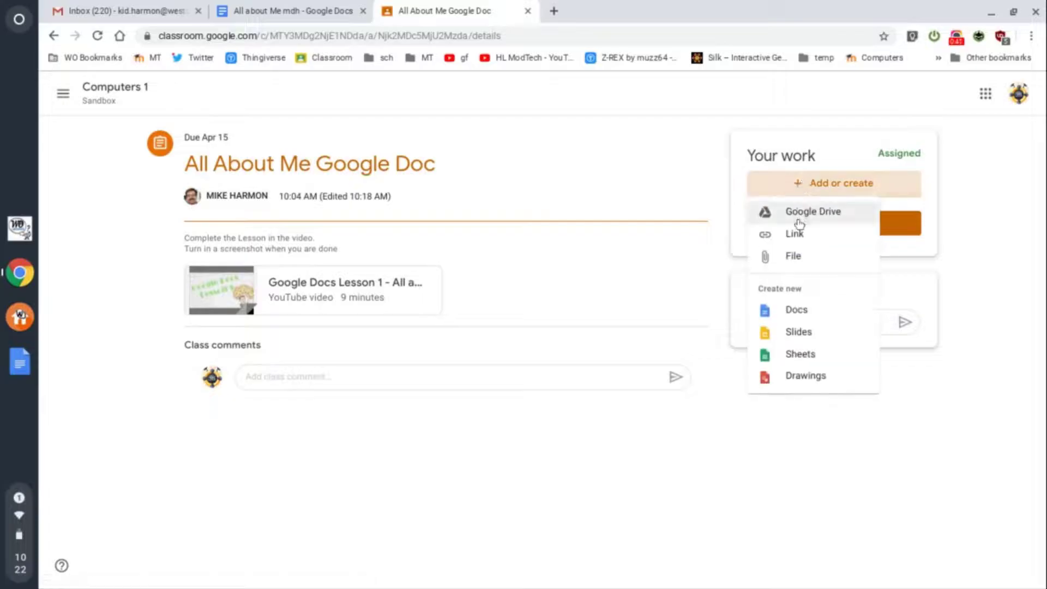
click(802, 264)
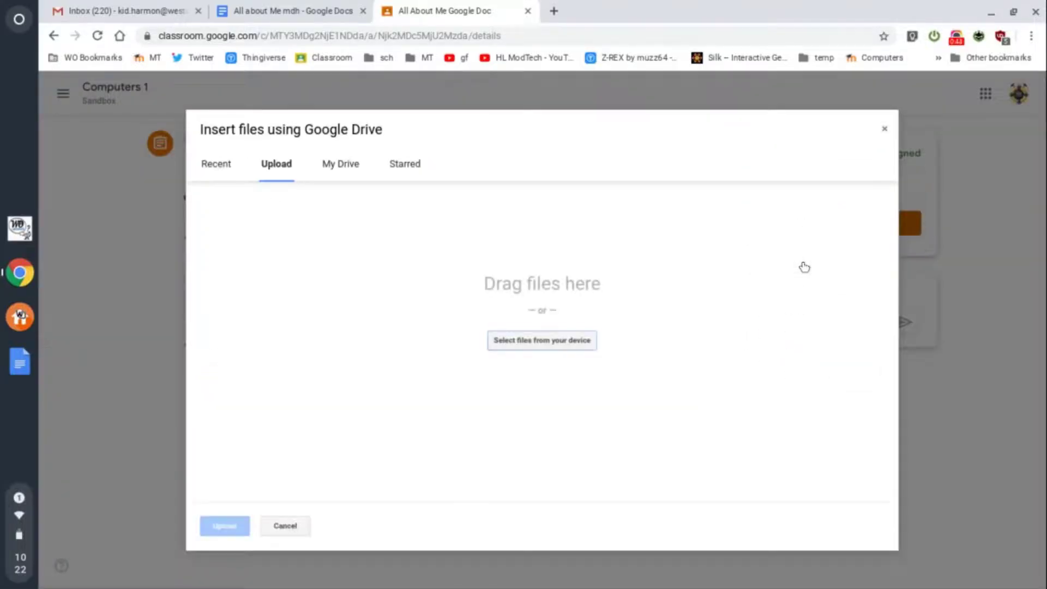
click(535, 342)
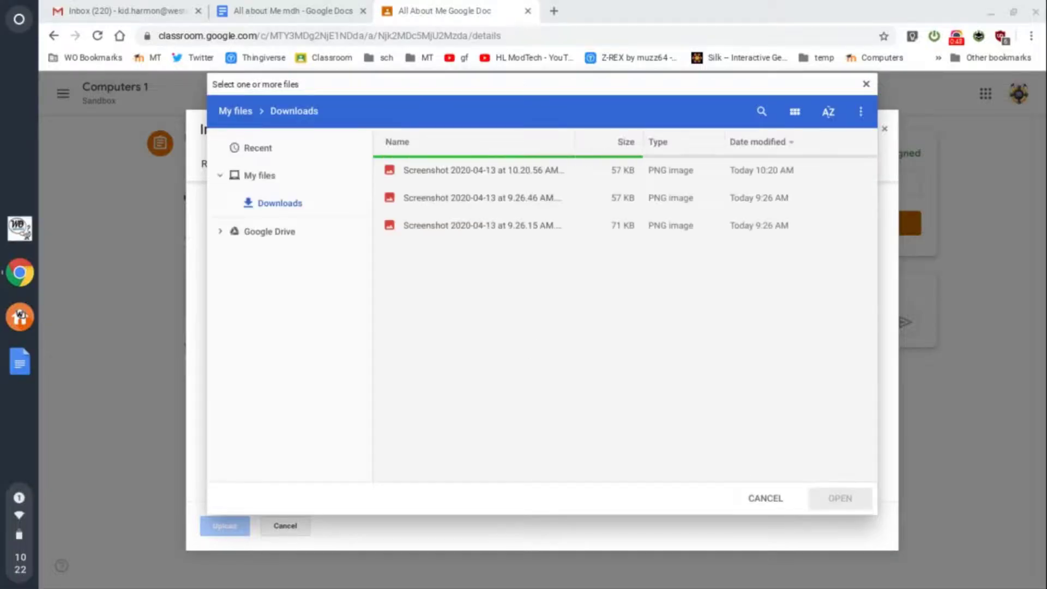
click(258, 204)
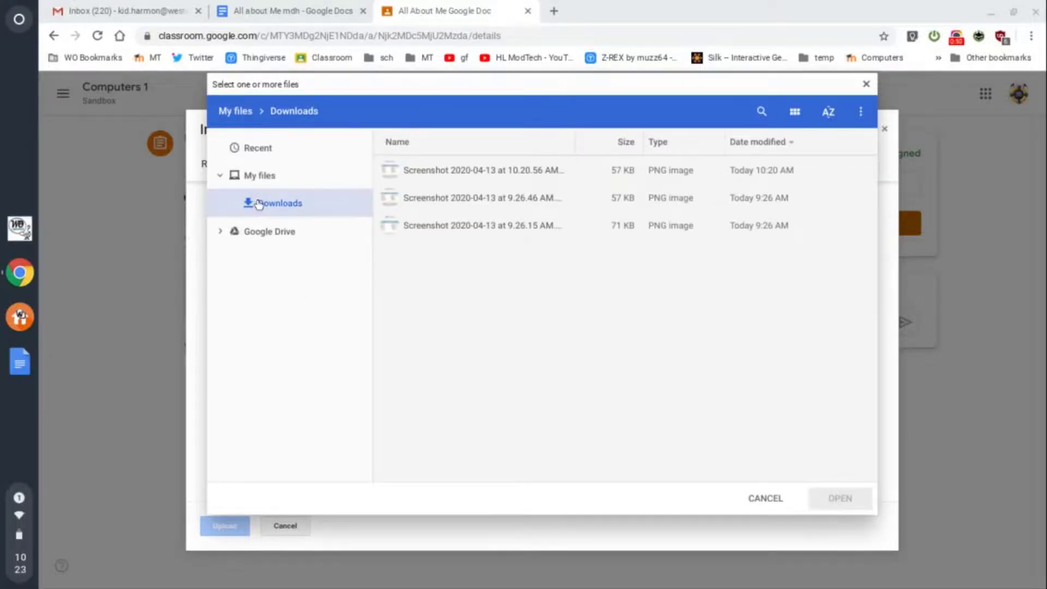
click(426, 176)
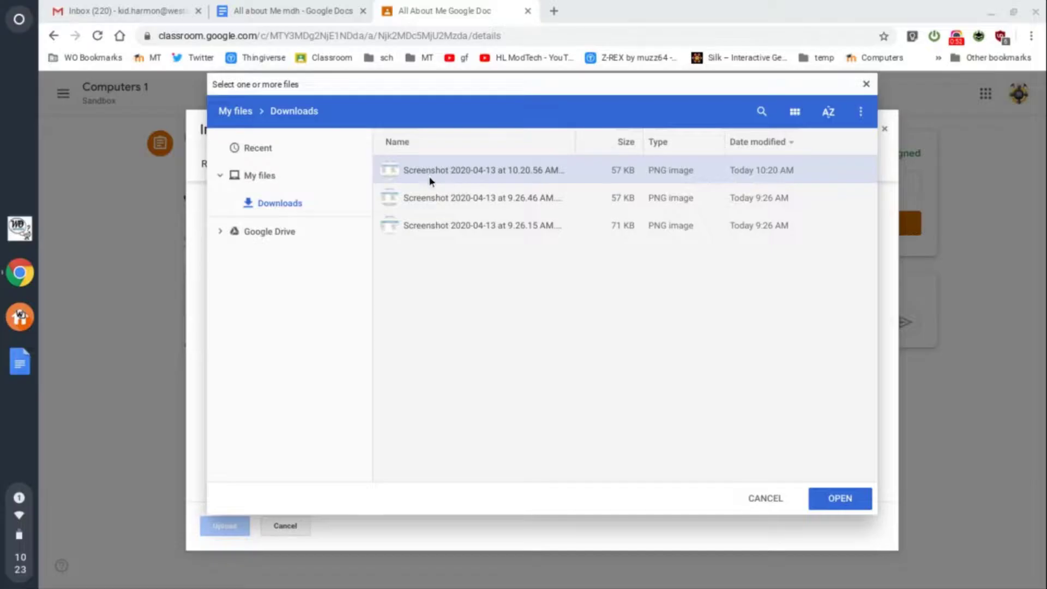
click(850, 502)
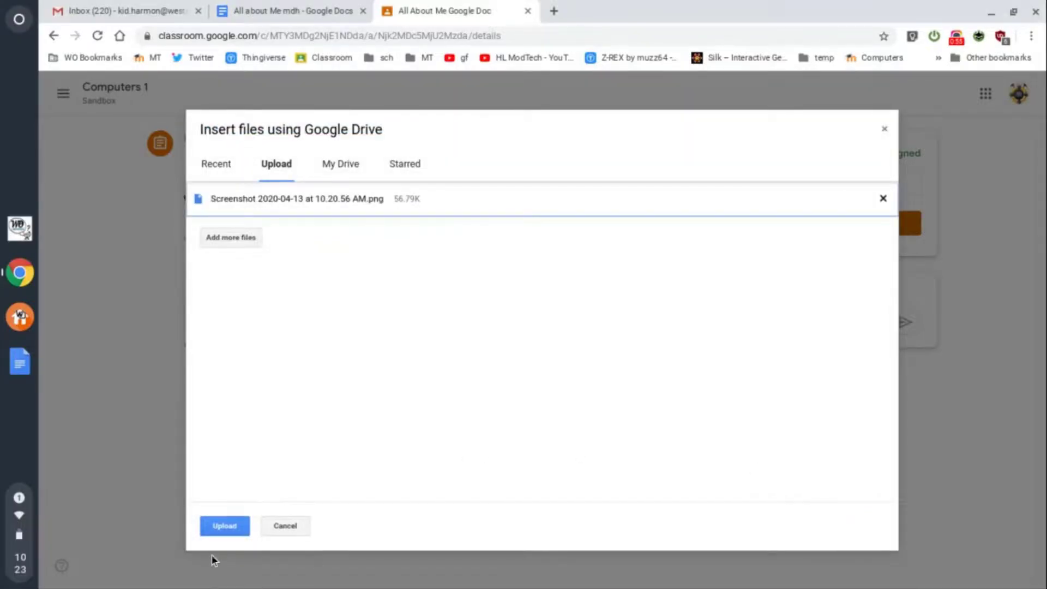
click(229, 529)
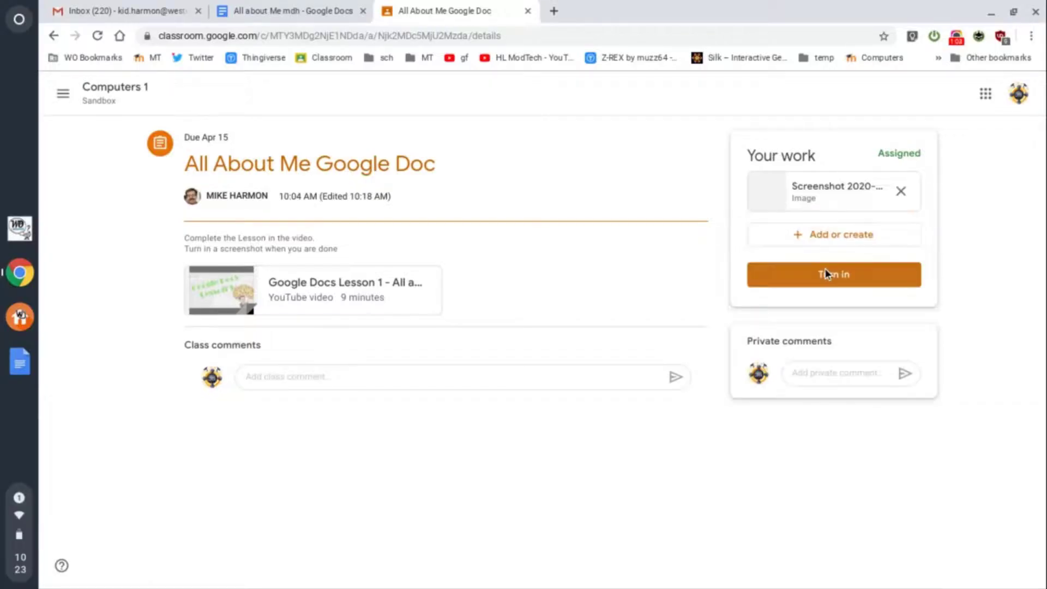
Turn in the "All About Me Google Doc" assignment with the attached screenshot and confirm the submission
click(826, 273)
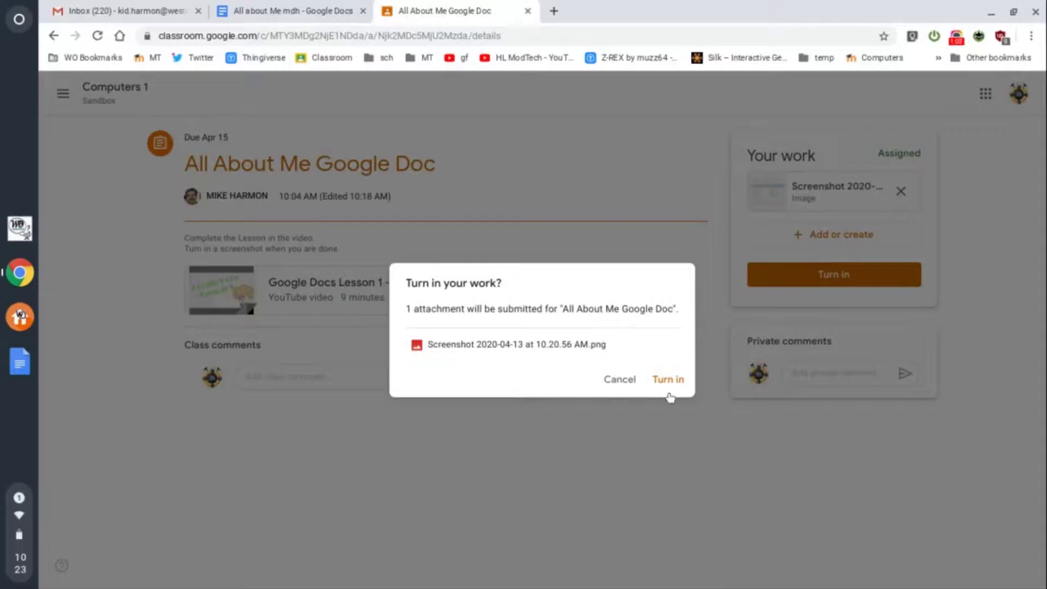
click(666, 382)
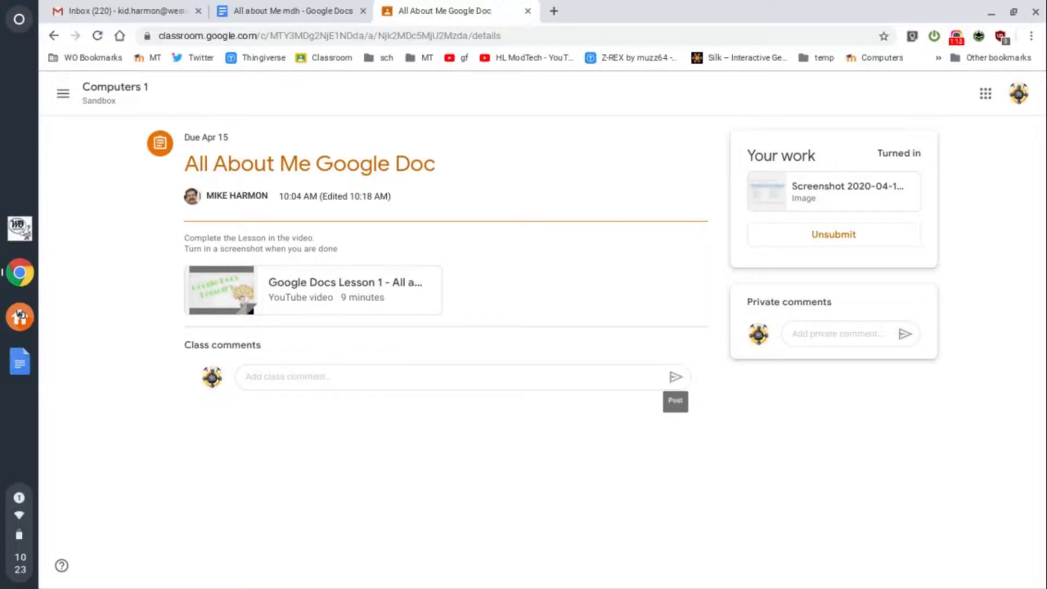
click(675, 377)
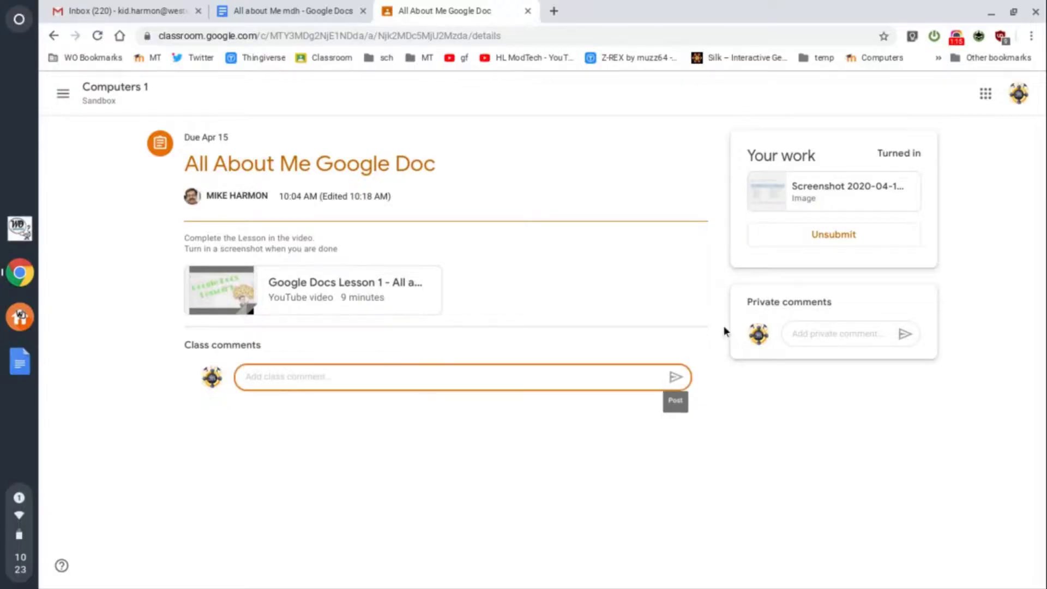